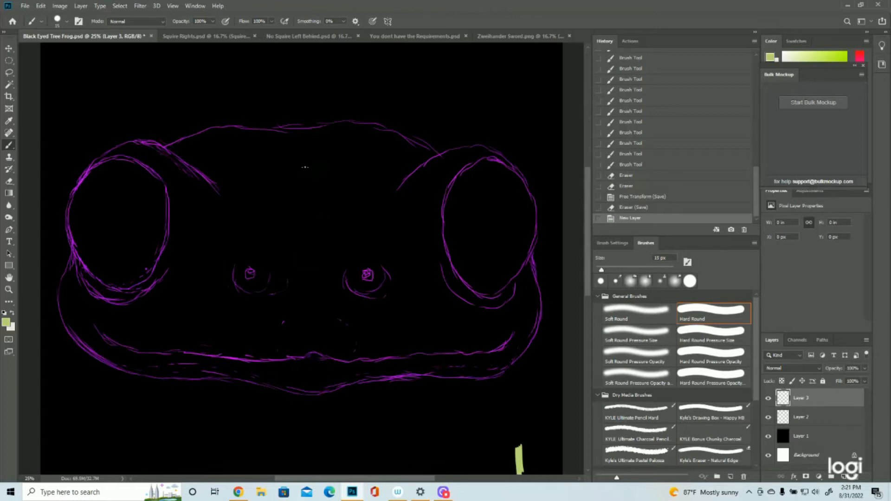
drag(285, 189, 295, 198)
drag(290, 188, 291, 204)
drag(288, 190, 297, 209)
drag(290, 193, 293, 213)
mouse_move(291, 193)
mouse_down()
mouse_move(301, 212)
mouse_move(292, 214)
mouse_up()
mouse_move(289, 199)
mouse_down()
mouse_move(301, 219)
mouse_move(292, 226)
mouse_up()
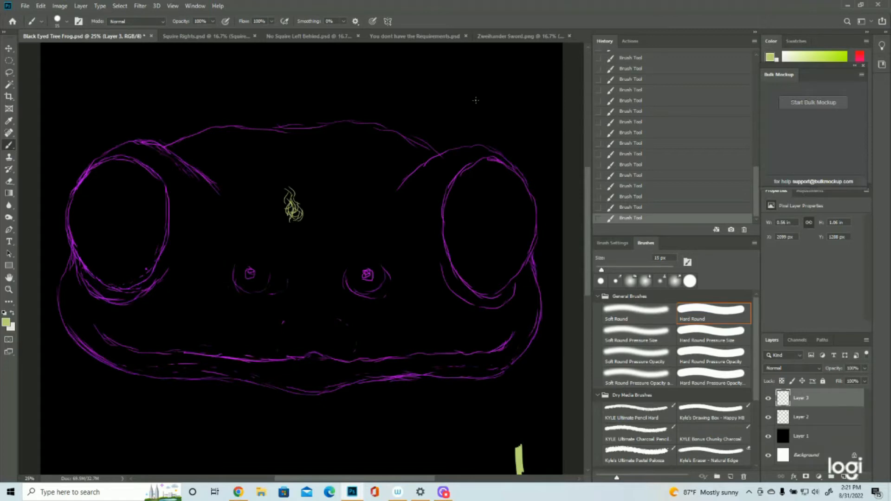
scroll(645, 135, up, 2)
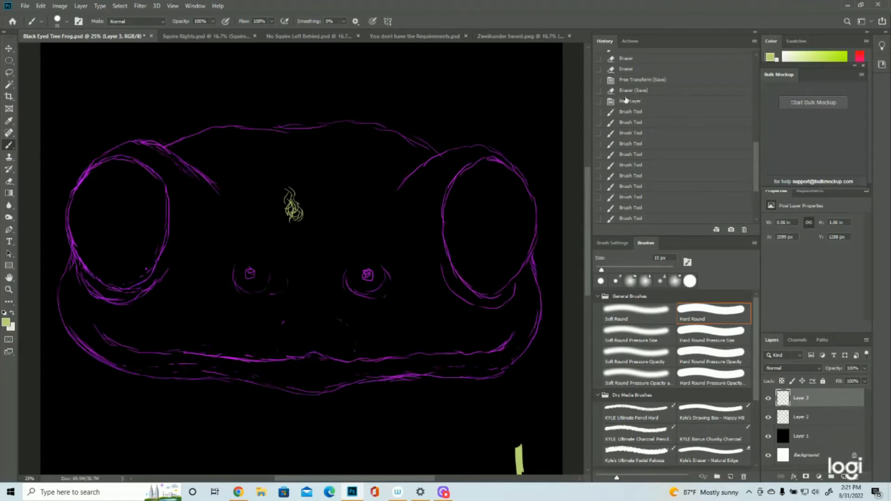
click(627, 100)
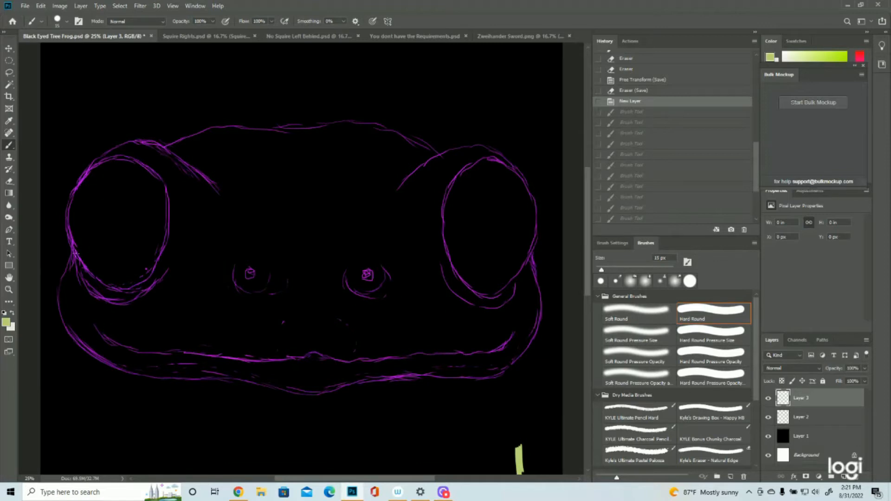
- Paint short yellow-green brush strokes on Layer 3 along the frog's left cheek, below the outer corner of the left eye
key(ctrl+shift+z)
key(ctrl+shift+z)
key(ctrl+shift+z)
key(ctrl+shift+z)
key(ctrl+shift+z)
key(ctrl+shift+z)
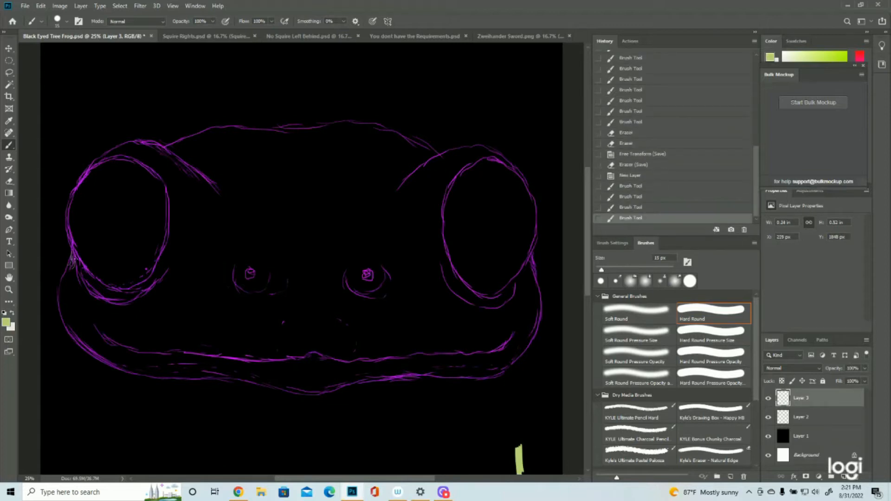
key(ctrl+shift+z)
key(ctrl+shift+z)
key(ctrl+shift+z)
key(ctrl+shift+z)
key(ctrl+shift+z)
key(ctrl+shift+z)
key(ctrl+shift+z)
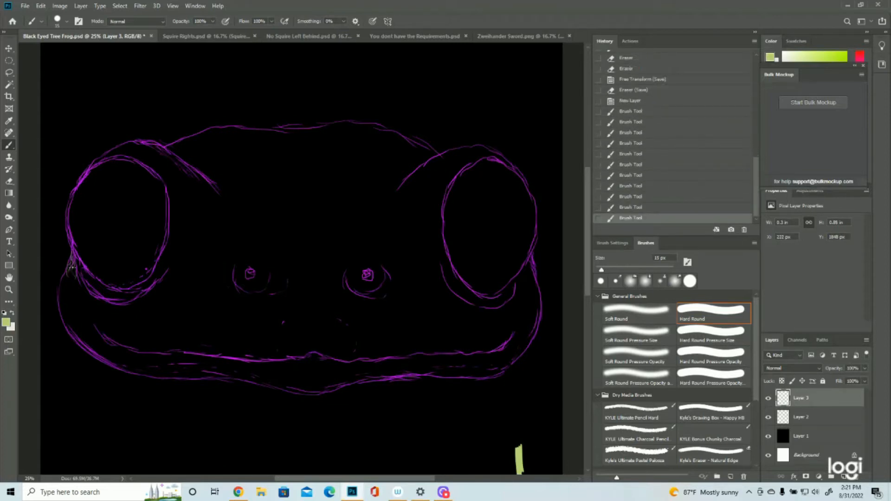
key(ctrl+shift+z)
key(ctrl+shift+z)
key(ctrl+shift+z)
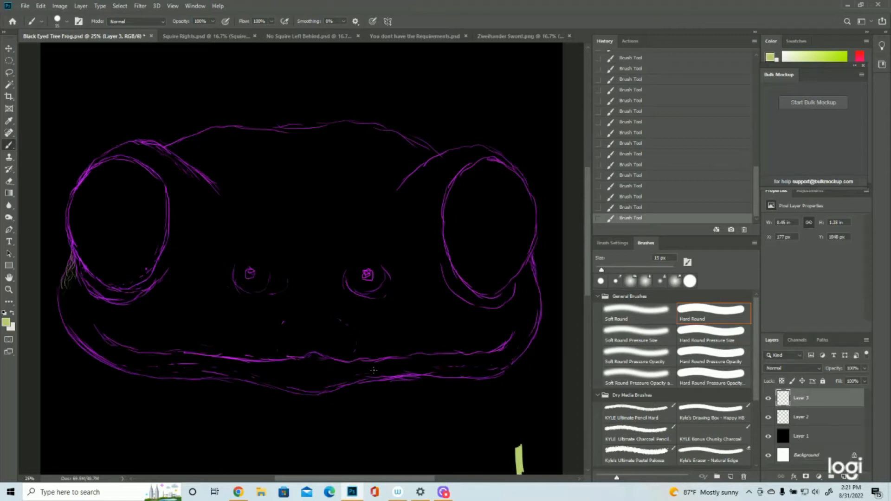
mouse_move(79, 307)
mouse_down()
mouse_move(65, 287)
mouse_move(67, 295)
mouse_move(80, 276)
mouse_move(73, 296)
mouse_move(80, 290)
mouse_move(74, 278)
mouse_move(65, 294)
mouse_move(85, 308)
mouse_move(80, 281)
mouse_move(88, 304)
mouse_up()
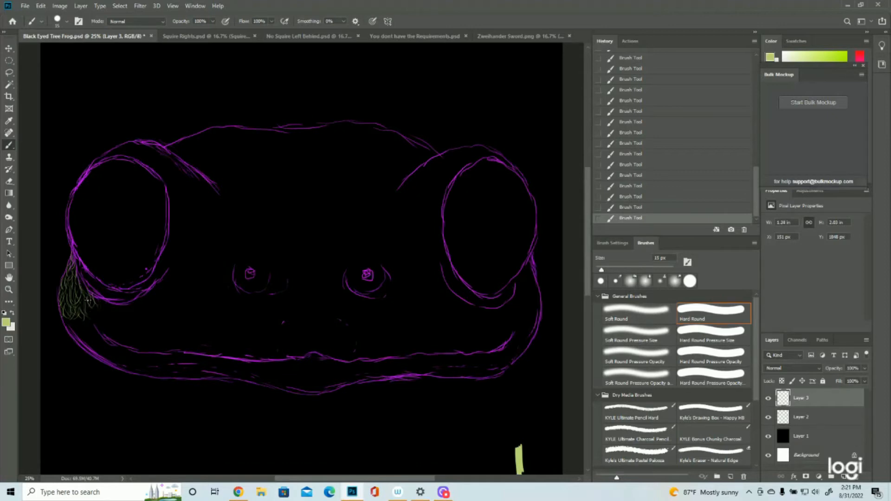
- Continue the short strokes under the left eye and along the upper lip past its centre, checking them with Layer 2 hidden
drag(77, 256, 83, 281)
drag(87, 269, 108, 298)
mouse_move(120, 289)
mouse_down()
mouse_move(129, 305)
mouse_move(100, 301)
mouse_move(102, 335)
mouse_move(111, 327)
mouse_move(132, 337)
mouse_move(122, 347)
mouse_move(132, 335)
mouse_move(146, 353)
mouse_move(142, 340)
mouse_move(155, 343)
mouse_move(154, 337)
mouse_move(177, 351)
mouse_move(170, 337)
mouse_move(204, 342)
mouse_move(188, 343)
mouse_move(197, 353)
mouse_move(229, 354)
mouse_move(221, 347)
mouse_move(252, 362)
mouse_move(336, 349)
mouse_up()
mouse_move(338, 359)
mouse_down()
mouse_move(343, 337)
mouse_move(334, 350)
mouse_move(354, 353)
mouse_move(349, 343)
mouse_move(342, 348)
mouse_move(358, 347)
mouse_move(364, 360)
mouse_move(384, 345)
mouse_up()
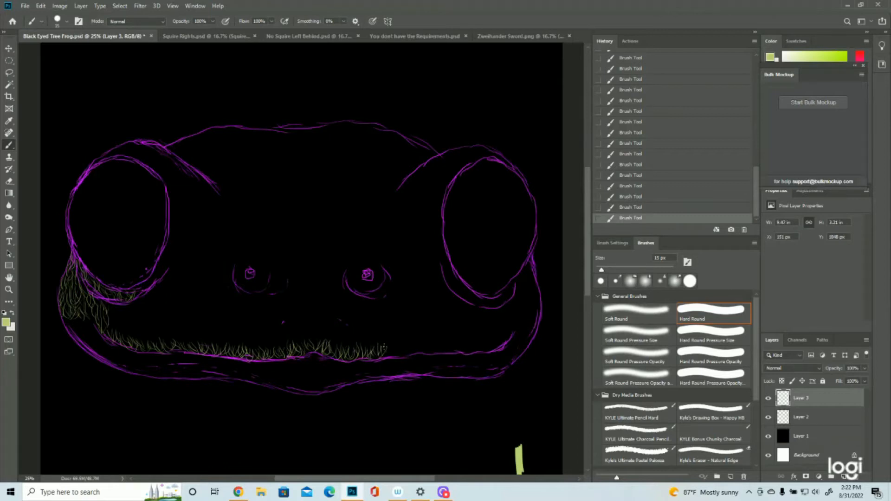
click(768, 417)
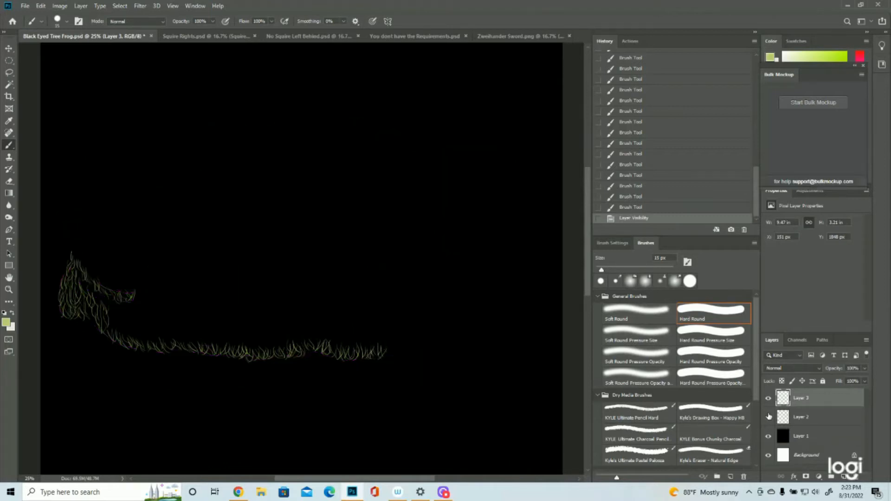
click(768, 417)
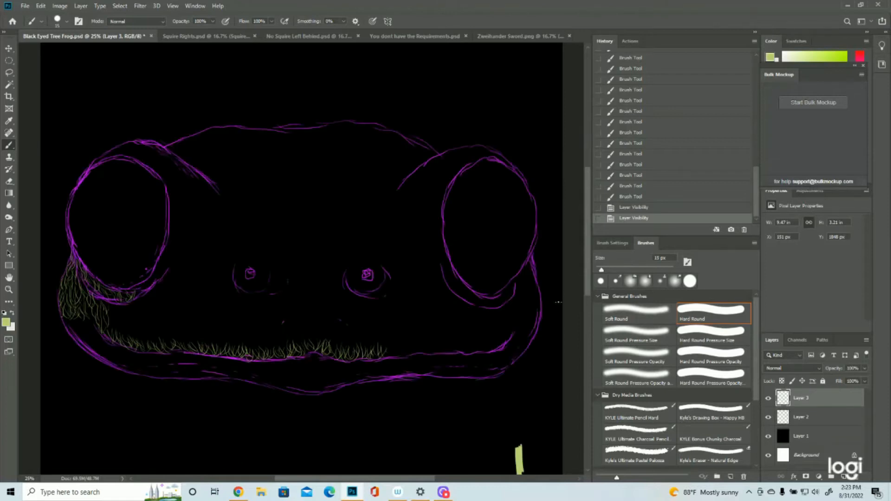
- Paint short upward strokes along the upper lip from the right mouth corner to the centre, removing the last stroke
drag(512, 335, 510, 328)
drag(510, 336, 509, 328)
drag(508, 338, 506, 329)
drag(506, 340, 505, 330)
drag(506, 342, 505, 331)
drag(504, 343, 502, 333)
drag(502, 345, 499, 335)
drag(499, 345, 491, 336)
drag(490, 343, 487, 331)
drag(485, 348, 483, 332)
mouse_move(492, 350)
mouse_down()
mouse_move(490, 332)
mouse_move(481, 340)
mouse_up()
drag(479, 353, 474, 341)
drag(470, 352, 466, 341)
drag(464, 352, 464, 342)
drag(478, 355, 457, 337)
mouse_move(453, 351)
mouse_down()
mouse_move(407, 333)
mouse_move(441, 349)
mouse_move(390, 344)
mouse_up()
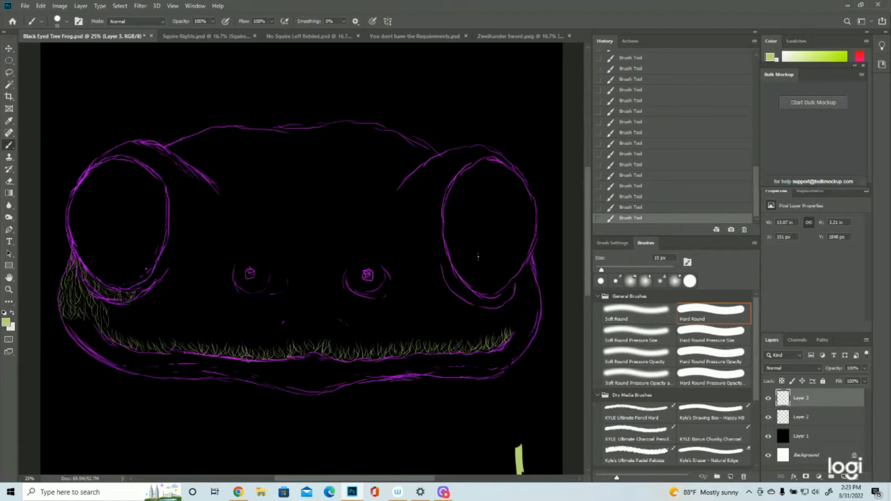
click(632, 207)
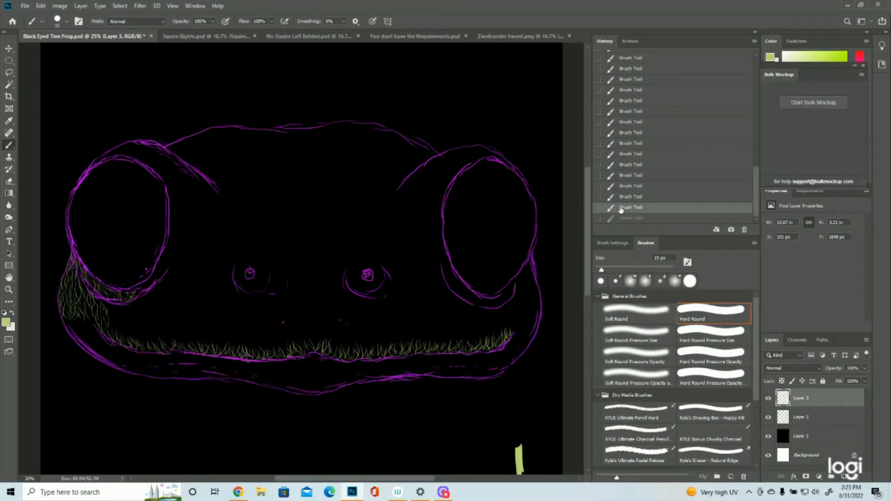
- Paint short strokes up the right cheek edge, over the top of the right eye and down its brow
mouse_move(533, 323)
mouse_down()
mouse_move(535, 292)
mouse_move(541, 300)
mouse_move(529, 287)
mouse_move(533, 271)
mouse_up()
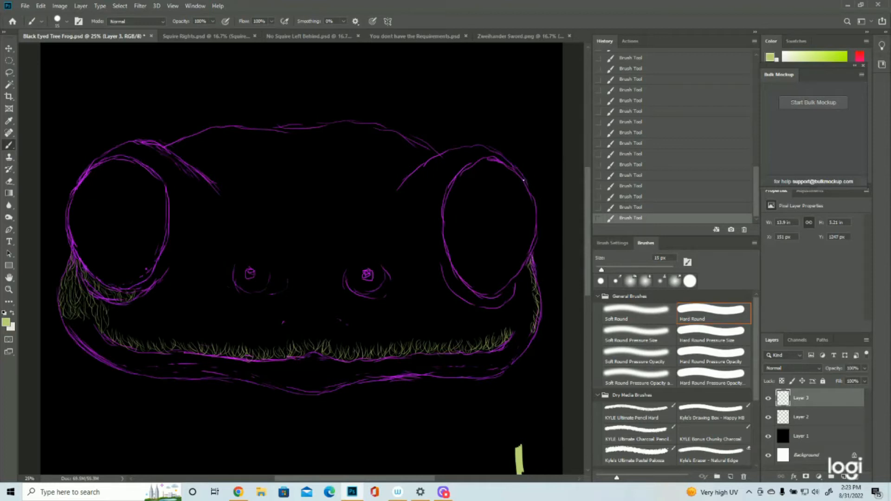
mouse_move(519, 173)
mouse_down()
mouse_move(493, 146)
mouse_move(498, 157)
mouse_move(478, 142)
mouse_move(473, 152)
mouse_move(474, 143)
mouse_move(446, 161)
mouse_up()
drag(447, 155, 429, 171)
mouse_move(429, 169)
mouse_down()
mouse_move(399, 193)
mouse_move(424, 184)
mouse_move(408, 186)
mouse_move(398, 203)
mouse_up()
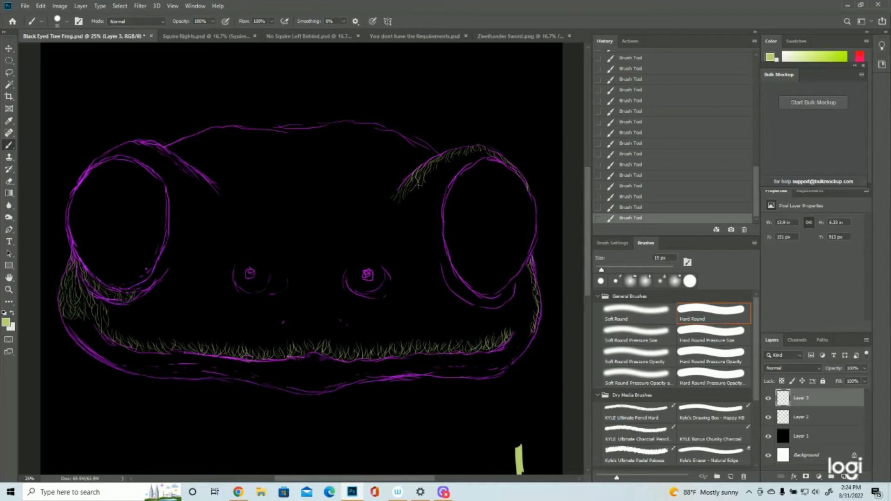
mouse_move(417, 186)
mouse_down()
mouse_move(407, 209)
mouse_move(393, 200)
mouse_up()
drag(435, 162, 414, 200)
- Add short strokes beneath the right eye and onto the cheek below it, checking them with Layer 2 hidden
mouse_move(462, 298)
mouse_down()
mouse_move(466, 287)
mouse_move(475, 303)
mouse_move(502, 302)
mouse_up()
drag(504, 290, 506, 299)
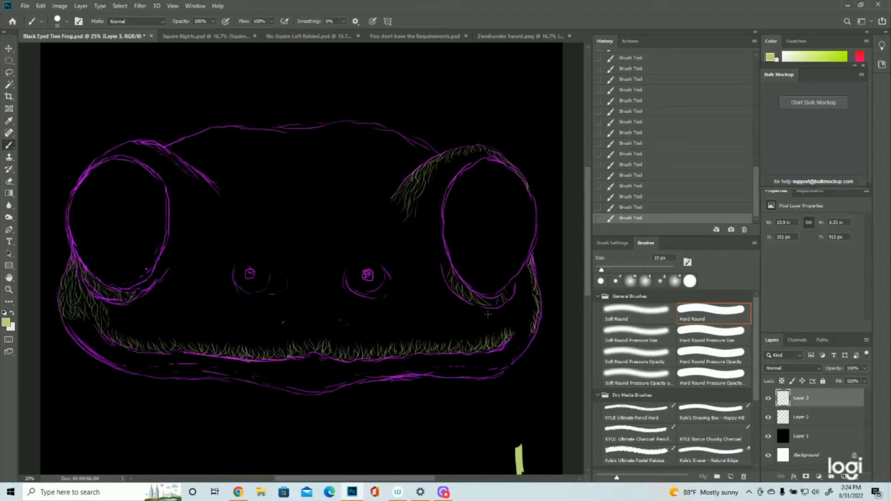
mouse_move(451, 293)
mouse_down()
mouse_move(467, 311)
mouse_move(485, 309)
mouse_move(477, 326)
mouse_move(480, 320)
mouse_move(452, 299)
mouse_move(476, 324)
mouse_up()
click(768, 417)
click(768, 417)
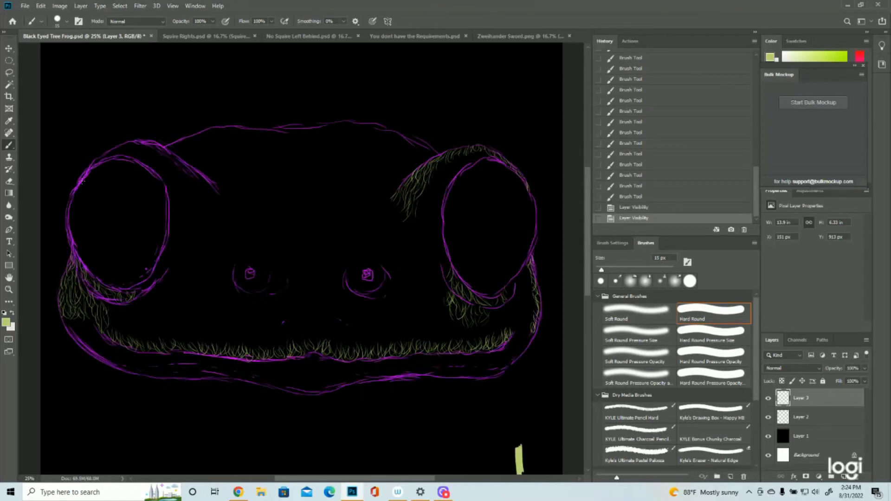
- Paint short strokes over the left eye's upper rim and down its inner edge to the lower rim
drag(78, 182, 82, 175)
drag(80, 179, 83, 173)
drag(81, 178, 85, 171)
drag(84, 175, 89, 167)
drag(86, 171, 90, 165)
drag(89, 170, 92, 164)
drag(90, 168, 94, 161)
drag(92, 166, 97, 160)
drag(96, 164, 101, 157)
drag(99, 161, 105, 155)
drag(104, 158, 109, 151)
drag(110, 156, 115, 150)
drag(114, 154, 119, 148)
drag(117, 153, 117, 149)
mouse_move(112, 157)
mouse_down()
mouse_move(140, 138)
mouse_move(152, 147)
mouse_move(122, 149)
mouse_up()
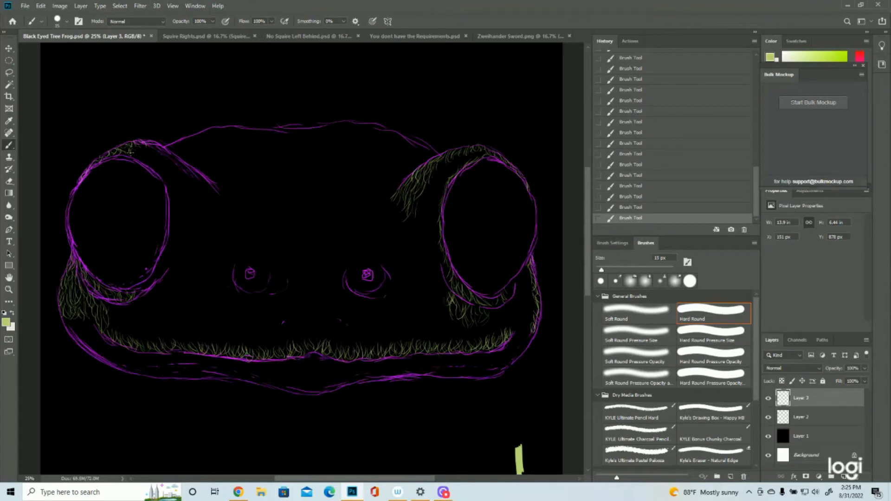
mouse_move(132, 158)
mouse_down()
mouse_move(144, 155)
mouse_move(175, 195)
mouse_move(169, 218)
mouse_move(168, 187)
mouse_move(176, 216)
mouse_move(173, 244)
mouse_move(158, 267)
mouse_up()
drag(155, 270, 145, 283)
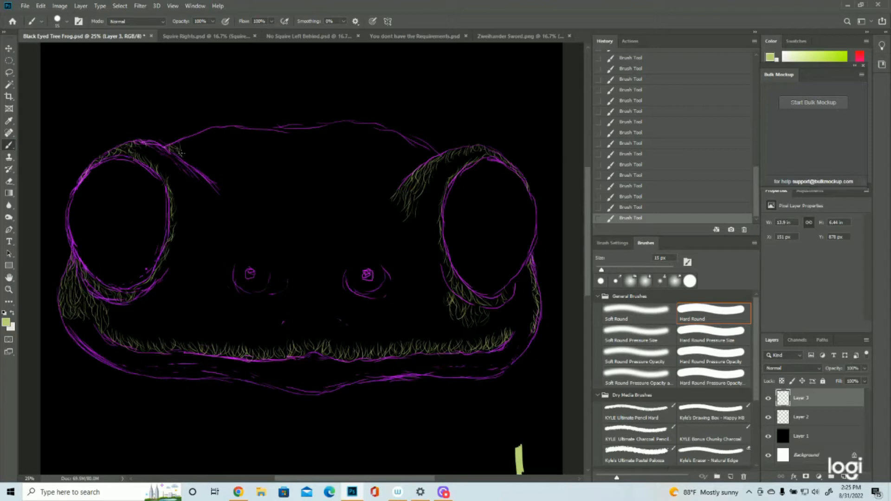
- Paint short strokes along the top outline of the head from the left brow to the right brow
mouse_move(185, 139)
mouse_down()
mouse_move(184, 148)
mouse_move(213, 129)
mouse_up()
drag(217, 134, 231, 127)
mouse_move(234, 133)
mouse_down()
mouse_move(235, 125)
mouse_move(261, 128)
mouse_up()
drag(265, 135, 311, 127)
drag(315, 134, 322, 127)
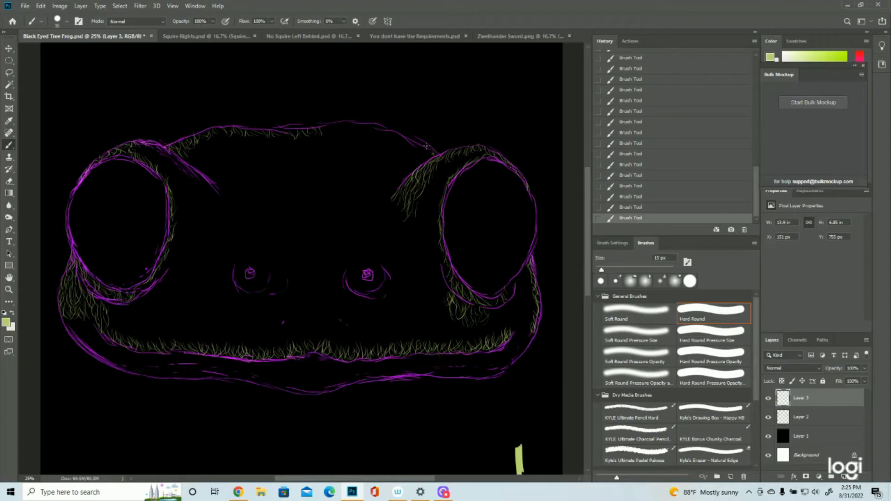
mouse_move(421, 141)
mouse_down()
mouse_move(349, 119)
mouse_move(362, 133)
mouse_move(342, 133)
mouse_up()
drag(335, 123, 332, 136)
mouse_move(325, 122)
mouse_down()
mouse_move(327, 135)
mouse_move(314, 136)
mouse_up()
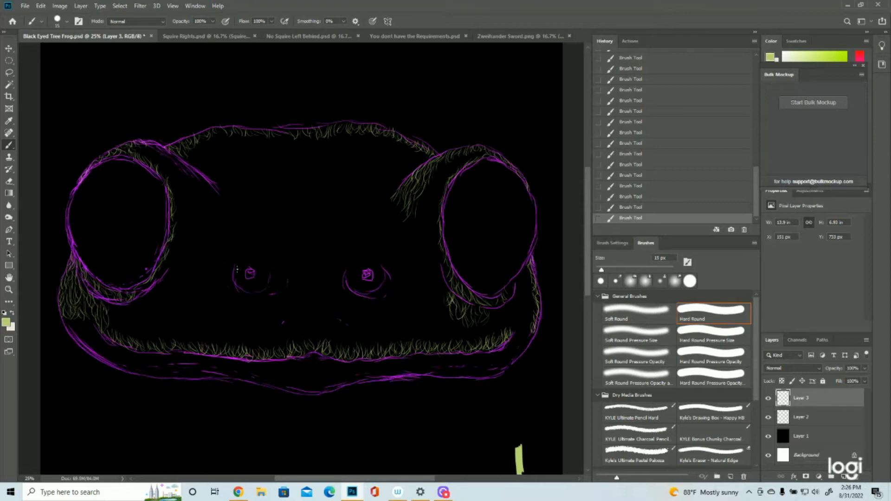
- Fill the left cheek with short strokes from the left nostril to the mouth corner below the left eye
drag(232, 282, 238, 290)
mouse_move(226, 277)
mouse_down()
mouse_move(215, 295)
mouse_move(256, 294)
mouse_move(227, 296)
mouse_move(226, 309)
mouse_move(219, 291)
mouse_move(222, 302)
mouse_move(209, 305)
mouse_move(221, 277)
mouse_move(206, 292)
mouse_move(209, 276)
mouse_move(195, 310)
mouse_move(194, 289)
mouse_move(216, 309)
mouse_move(209, 293)
mouse_move(205, 311)
mouse_move(193, 291)
mouse_up()
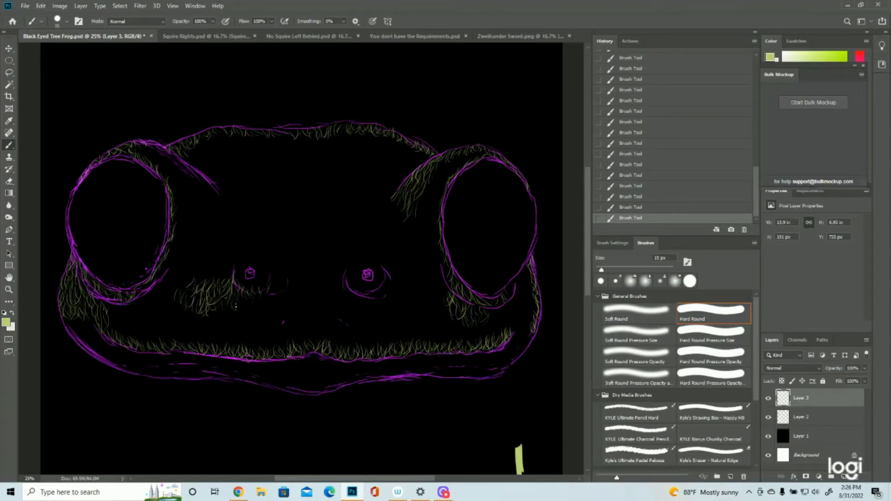
drag(182, 285, 175, 281)
mouse_move(157, 301)
mouse_down()
mouse_move(169, 290)
mouse_move(160, 295)
mouse_move(169, 307)
mouse_up()
mouse_move(175, 317)
mouse_down()
mouse_move(182, 306)
mouse_move(189, 313)
mouse_move(163, 315)
mouse_move(156, 292)
mouse_move(154, 306)
mouse_move(127, 307)
mouse_up()
mouse_move(115, 328)
mouse_down()
mouse_move(117, 313)
mouse_move(133, 313)
mouse_move(115, 317)
mouse_up()
mouse_move(130, 342)
mouse_down()
mouse_move(135, 318)
mouse_move(148, 310)
mouse_move(129, 328)
mouse_move(145, 321)
mouse_up()
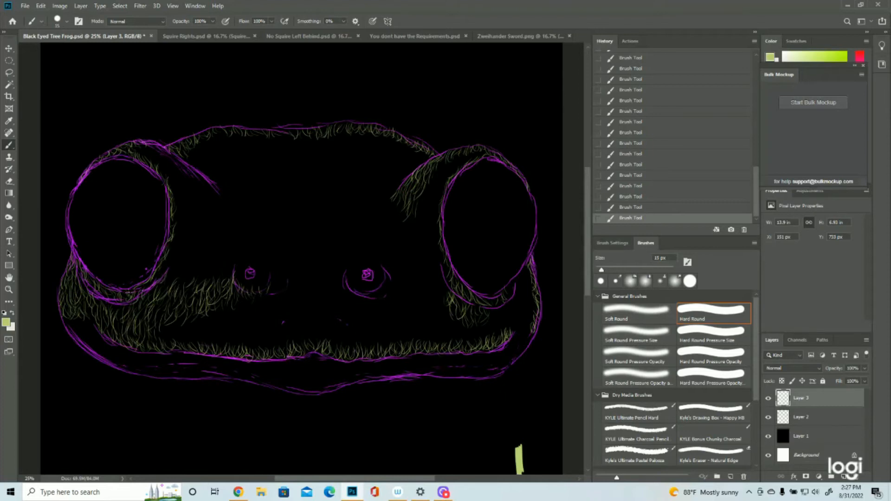
- Add short strokes along the lower rim of the right eye and check them with Layer 2 hidden
drag(441, 263, 455, 290)
click(768, 421)
click(768, 417)
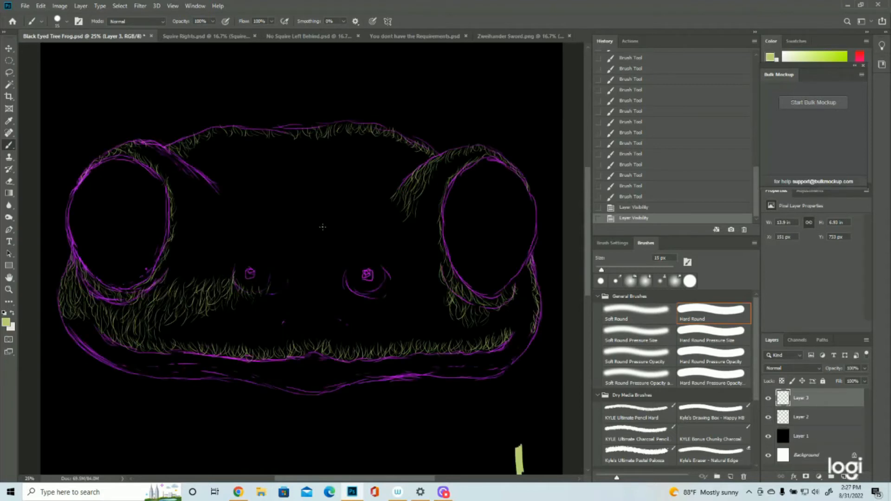
- Fill a narrow vertical strip with dense strokes between the nostrils, reaching down to the centre of the upper lip
drag(311, 274, 313, 283)
drag(312, 269, 311, 282)
drag(310, 269, 312, 278)
mouse_move(310, 267)
mouse_down()
mouse_move(308, 276)
mouse_move(314, 265)
mouse_up()
drag(317, 280, 312, 261)
mouse_move(316, 276)
mouse_down()
mouse_move(318, 259)
mouse_move(307, 256)
mouse_up()
mouse_move(314, 271)
mouse_down()
mouse_move(312, 256)
mouse_move(312, 273)
mouse_up()
mouse_move(315, 257)
mouse_down()
mouse_move(315, 274)
mouse_move(317, 267)
mouse_up()
drag(313, 253, 305, 272)
drag(308, 253, 315, 290)
drag(312, 278, 310, 300)
mouse_move(317, 281)
mouse_down()
mouse_move(319, 297)
mouse_move(308, 301)
mouse_up()
drag(314, 287, 314, 305)
drag(320, 287, 319, 305)
drag(311, 290, 311, 311)
drag(314, 299, 316, 314)
drag(316, 292, 314, 321)
mouse_move(309, 303)
mouse_down()
mouse_move(318, 326)
mouse_move(306, 325)
mouse_move(307, 335)
mouse_move(312, 323)
mouse_move(314, 338)
mouse_move(314, 322)
mouse_move(327, 346)
mouse_up()
mouse_move(318, 315)
mouse_down()
mouse_move(325, 332)
mouse_move(308, 343)
mouse_move(307, 329)
mouse_up()
drag(310, 321, 310, 332)
mouse_move(303, 295)
mouse_down()
mouse_move(306, 330)
mouse_move(304, 305)
mouse_up()
mouse_move(303, 271)
mouse_down()
mouse_move(304, 305)
mouse_move(304, 291)
mouse_up()
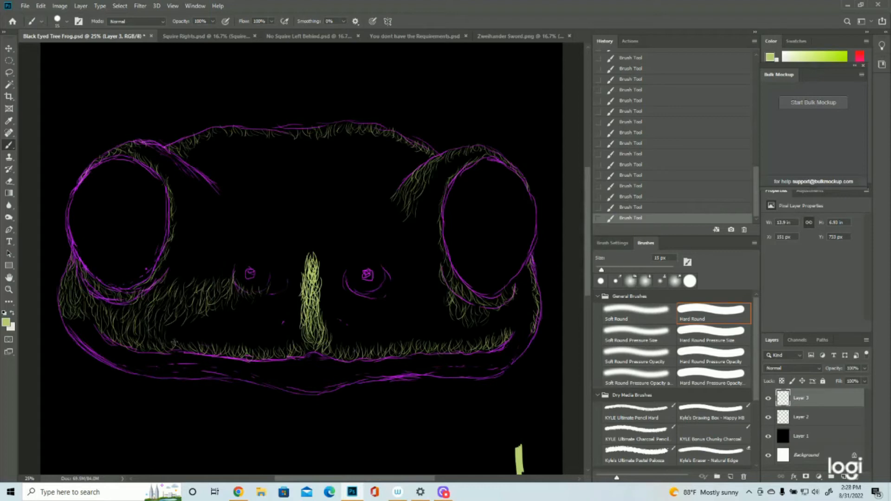
- Extend the strokes on the left cheek and beside the central strip, and trace the left brow ridge
mouse_move(184, 314)
mouse_down()
mouse_move(178, 335)
mouse_move(191, 347)
mouse_move(186, 338)
mouse_up()
mouse_move(302, 273)
mouse_down()
mouse_move(293, 292)
mouse_move(303, 277)
mouse_up()
mouse_move(299, 264)
mouse_down()
mouse_move(289, 290)
mouse_move(291, 281)
mouse_up()
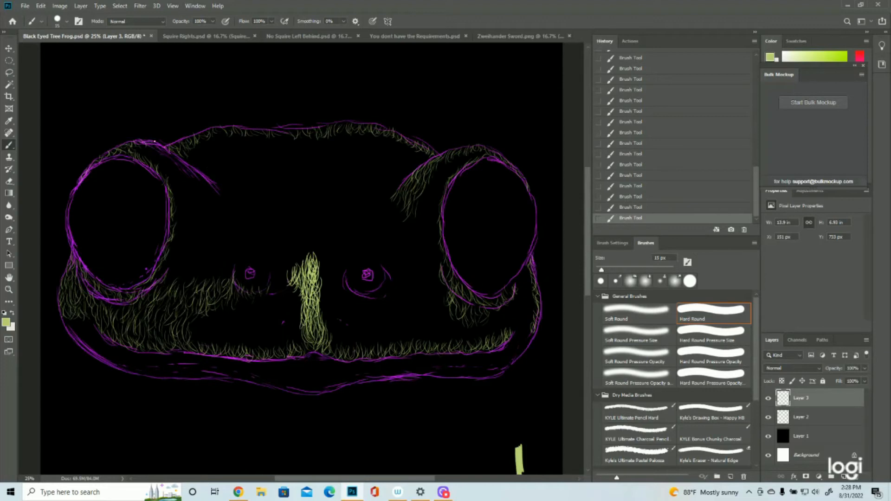
drag(165, 148, 191, 173)
drag(198, 169, 214, 193)
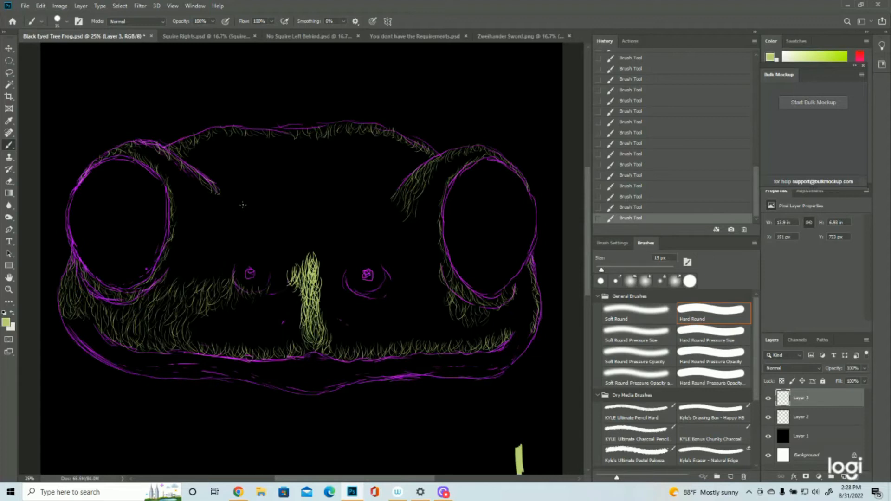
- Paint strokes around both nostrils and between them across the upper muzzle, and hide the purple sketch on Layer 2
drag(291, 283, 298, 312)
mouse_move(273, 272)
mouse_down()
mouse_move(282, 295)
mouse_move(251, 290)
mouse_up()
mouse_move(232, 266)
mouse_down()
mouse_move(237, 282)
mouse_move(273, 284)
mouse_up()
drag(280, 299, 281, 350)
mouse_move(346, 264)
mouse_down()
mouse_move(353, 289)
mouse_move(332, 292)
mouse_up()
drag(329, 290, 333, 315)
drag(375, 265, 376, 284)
click(768, 417)
- Fill the muzzle with dense strokes down to the lip, from the left cheek to below the right nostril
drag(262, 297, 260, 353)
drag(227, 308, 221, 339)
drag(199, 313, 188, 337)
drag(268, 283, 262, 311)
mouse_move(288, 283)
mouse_down()
mouse_move(297, 315)
mouse_move(337, 350)
mouse_up()
mouse_move(339, 290)
mouse_down()
mouse_move(345, 324)
mouse_move(359, 324)
mouse_up()
- Fill the area between the left eye and left nostril with dense strokes, from the brow ridge down to the cheek
drag(147, 150, 166, 170)
drag(173, 163, 193, 206)
mouse_move(208, 185)
mouse_down()
mouse_move(216, 214)
mouse_move(172, 241)
mouse_up()
drag(197, 200, 183, 264)
mouse_move(178, 260)
mouse_down()
mouse_move(168, 286)
mouse_move(185, 288)
mouse_up()
drag(203, 246, 212, 277)
drag(213, 221, 209, 255)
drag(230, 218, 225, 253)
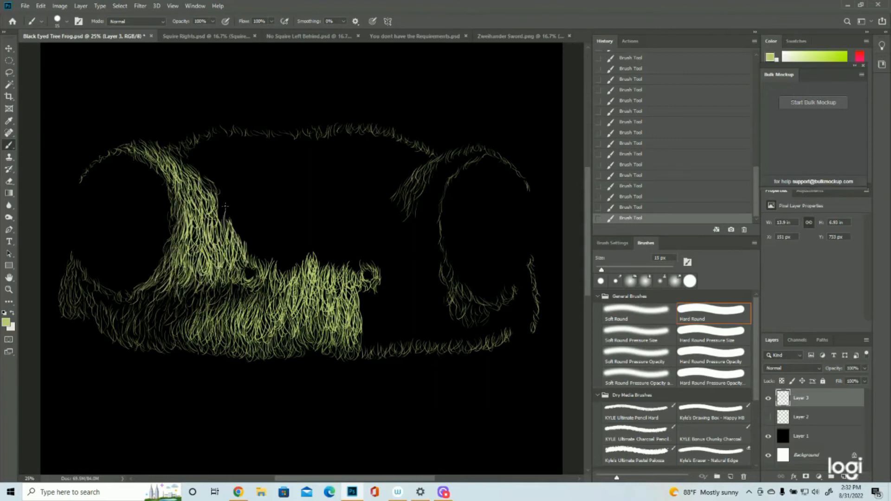
- Widen the band of green strokes beside the left eye toward the forehead and thicken the strokes on the left cheek
drag(238, 200, 241, 232)
drag(251, 227, 258, 258)
drag(182, 148, 197, 162)
drag(204, 159, 238, 199)
drag(203, 138, 220, 163)
drag(230, 142, 232, 172)
drag(115, 294, 139, 300)
mouse_move(154, 285)
mouse_down()
mouse_move(133, 301)
mouse_move(122, 328)
mouse_up()
mouse_move(186, 292)
mouse_down()
mouse_move(180, 323)
mouse_move(154, 327)
mouse_up()
- Thicken the strokes along the top edge of the head, from left of center to the right brow
drag(246, 133, 248, 151)
mouse_move(284, 136)
mouse_down()
mouse_move(288, 151)
mouse_move(310, 154)
mouse_up()
drag(423, 156, 392, 193)
mouse_move(394, 135)
mouse_down()
mouse_move(400, 154)
mouse_move(374, 150)
mouse_up()
mouse_move(338, 130)
mouse_down()
mouse_move(333, 149)
mouse_move(321, 150)
mouse_up()
drag(398, 148, 387, 180)
- Fill the area between the right nostril and right eye with dense strokes, starting from the right brow ridge
drag(395, 197, 385, 260)
drag(381, 246, 377, 282)
drag(485, 151, 470, 162)
drag(461, 155, 431, 187)
mouse_move(419, 191)
mouse_down()
mouse_move(407, 232)
mouse_move(424, 228)
mouse_up()
drag(413, 221, 405, 270)
- Fill the right cheek and upper lip edge below the right eye with strokes, checking against the sketch on Layer 2
click(768, 418)
click(768, 417)
drag(528, 279, 532, 318)
click(768, 417)
click(768, 417)
drag(524, 281, 496, 341)
click(768, 417)
click(767, 418)
drag(503, 305, 486, 340)
mouse_move(487, 315)
mouse_down()
mouse_move(473, 344)
mouse_move(457, 347)
mouse_up()
drag(441, 289, 438, 325)
mouse_move(429, 297)
mouse_down()
mouse_move(426, 331)
mouse_move(395, 351)
mouse_move(367, 354)
mouse_up()
click(768, 417)
click(768, 417)
drag(445, 255, 432, 297)
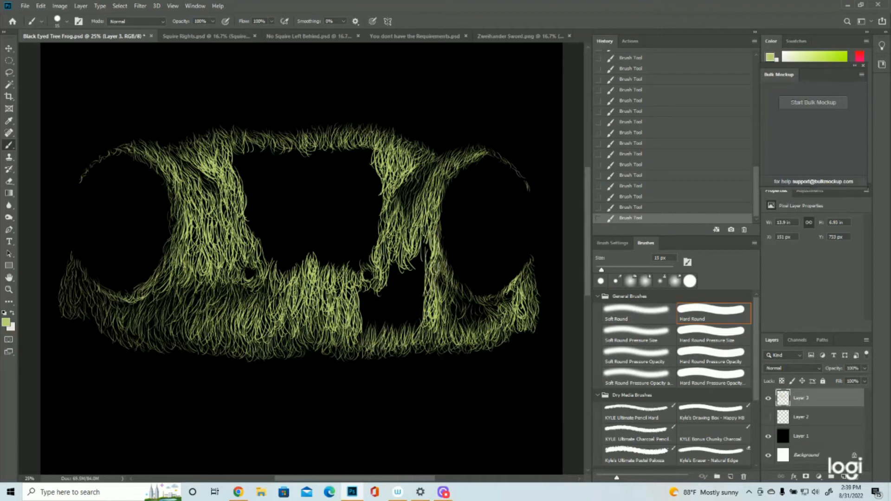
- Fill the remaining black gap on the muzzle below and beside the right nostril, and save the file
drag(420, 239, 413, 324)
drag(399, 260, 381, 336)
key(ctrl+s)
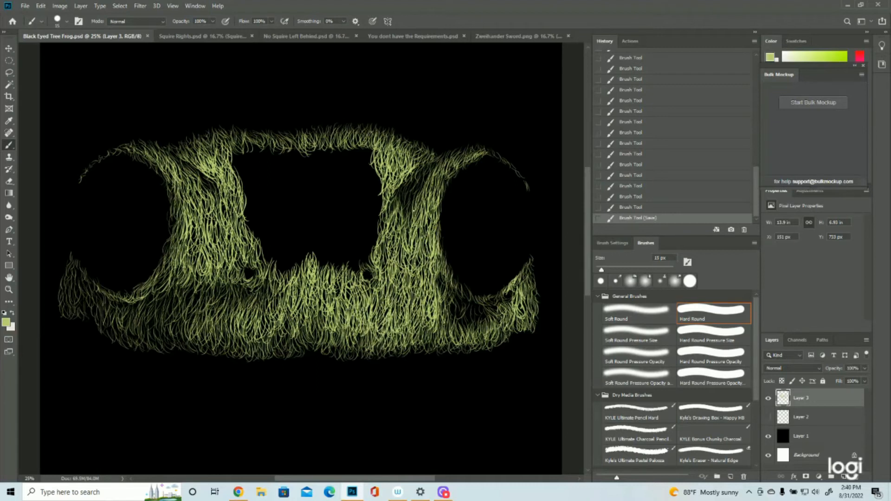
- Fill the right side of the forehead down to the right nostril, and add strokes around the left nostril
drag(367, 139, 361, 167)
drag(312, 148, 316, 169)
mouse_move(344, 142)
mouse_down()
mouse_move(340, 170)
mouse_move(316, 182)
mouse_up()
mouse_move(374, 227)
mouse_down()
mouse_move(364, 264)
mouse_move(350, 265)
mouse_up()
drag(374, 167, 368, 209)
drag(352, 167, 356, 229)
drag(271, 260, 267, 290)
drag(260, 279, 250, 308)
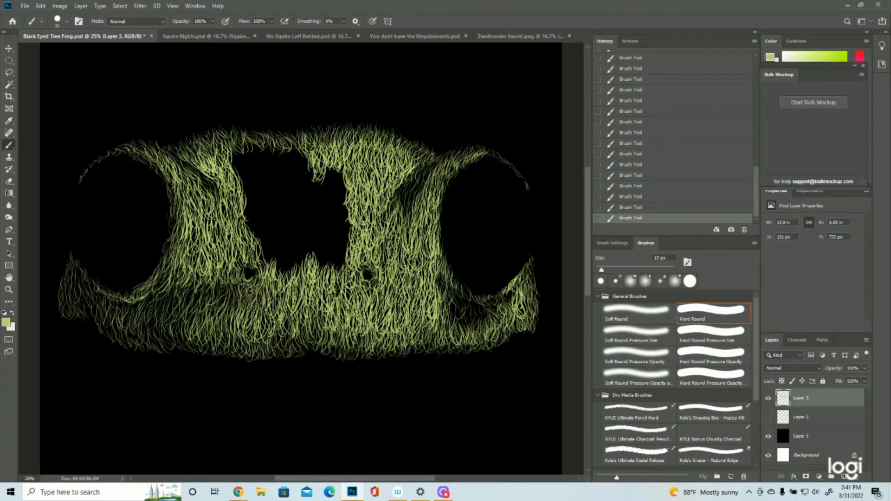
- Add strokes below the right eye and refine the outline along the top of the head and both brows
drag(455, 300, 469, 327)
drag(487, 299, 474, 321)
drag(208, 141, 202, 131)
drag(232, 134, 227, 123)
drag(291, 139, 298, 129)
drag(353, 133, 356, 123)
drag(380, 137, 389, 131)
drag(443, 160, 470, 145)
drag(507, 161, 518, 172)
drag(114, 150, 93, 163)
- Fill the left half of the central forehead with dense strokes down to the muzzle between the nostrils
mouse_move(246, 140)
mouse_down()
mouse_move(243, 171)
mouse_move(253, 187)
mouse_up()
drag(251, 202, 257, 241)
drag(284, 147, 279, 168)
mouse_move(301, 160)
mouse_down()
mouse_move(297, 192)
mouse_move(284, 200)
mouse_up()
mouse_move(299, 193)
mouse_down()
mouse_move(295, 220)
mouse_move(307, 253)
mouse_up()
drag(293, 232, 287, 274)
drag(262, 165, 258, 195)
drag(274, 188, 275, 263)
drag(263, 188, 267, 253)
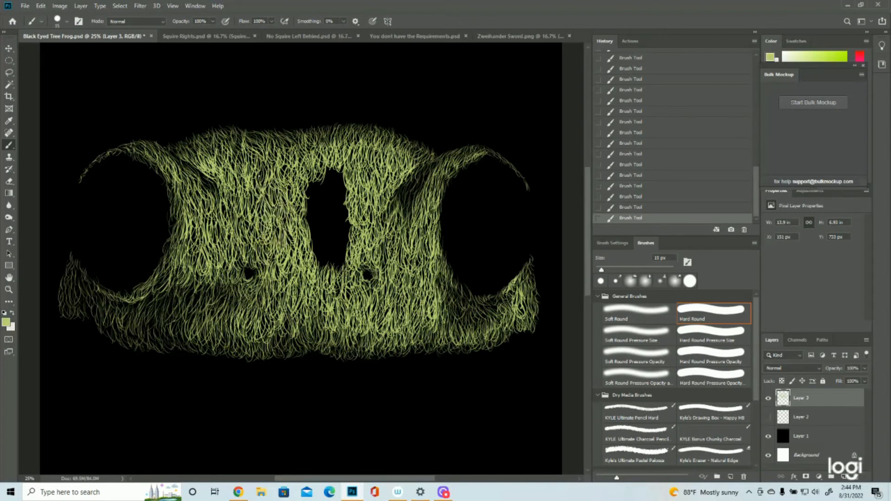
- Fill the last black strip in the middle of the face with strokes, and save the file
drag(328, 168, 325, 221)
drag(325, 207, 323, 273)
drag(313, 179, 314, 253)
drag(338, 162, 338, 246)
drag(340, 230, 341, 290)
drag(321, 161, 318, 213)
drag(292, 213, 306, 291)
key(ctrl+s)
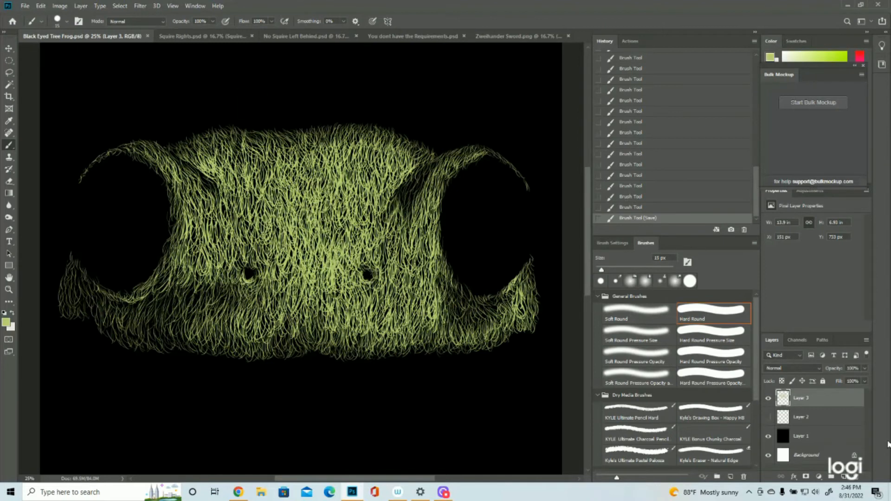
- Add a new layer above Layer 3, with the Layer 2 sketch shown, and set the foreground color to beige e2d2b8
click(844, 477)
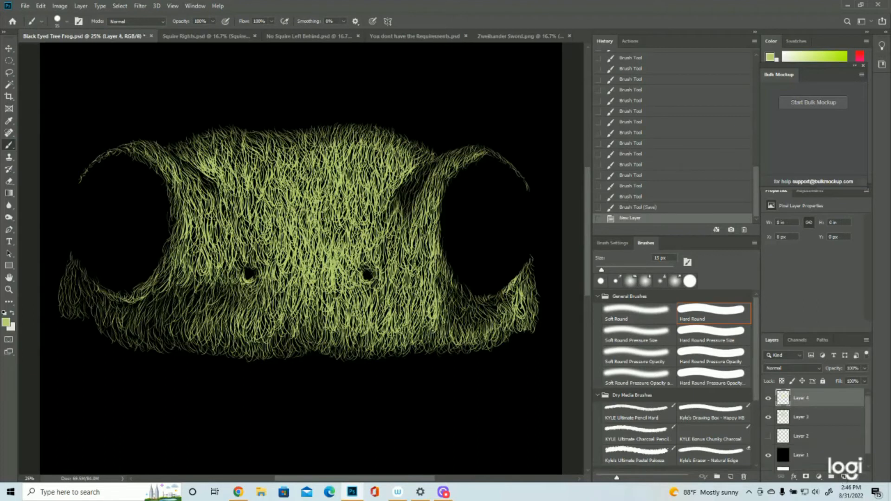
click(768, 437)
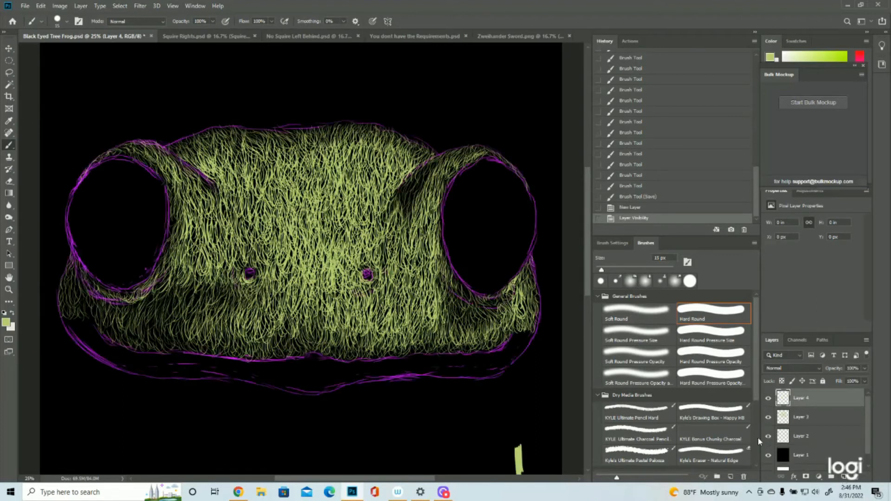
click(6, 322)
click(12, 330)
click(665, 214)
drag(665, 214, 666, 212)
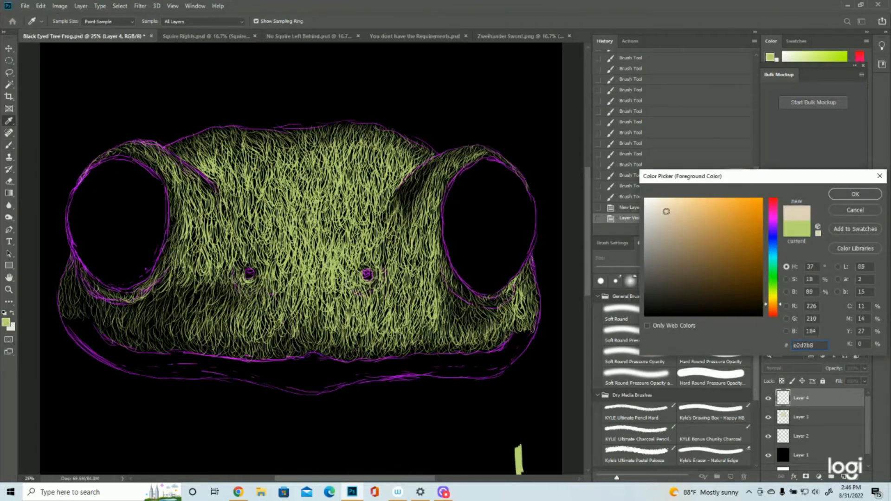
click(855, 194)
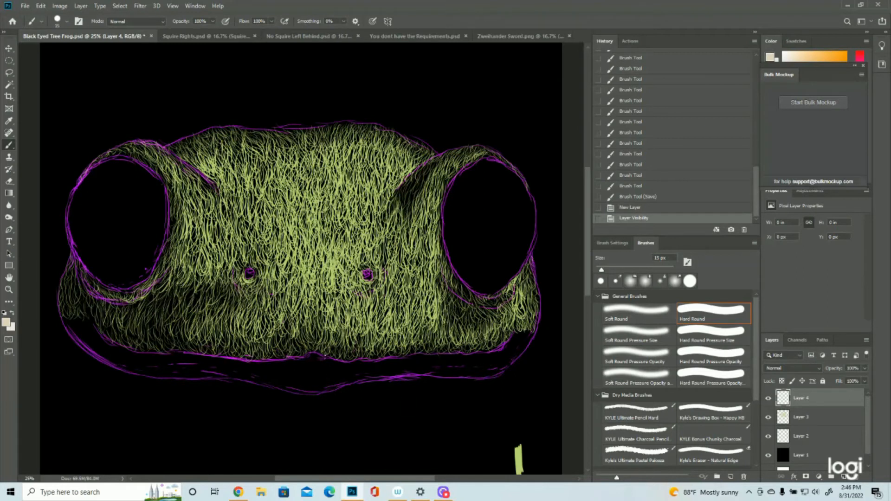
- Paint thin vertical beige strokes on the center of the lower lip, between the purple sketch lines
drag(310, 354, 320, 392)
drag(317, 359, 313, 393)
drag(315, 358, 317, 393)
mouse_move(315, 351)
mouse_down()
mouse_move(317, 387)
mouse_move(334, 385)
mouse_move(326, 379)
mouse_move(345, 388)
mouse_up()
mouse_move(343, 358)
mouse_down()
mouse_move(347, 385)
mouse_move(344, 376)
mouse_move(338, 386)
mouse_up()
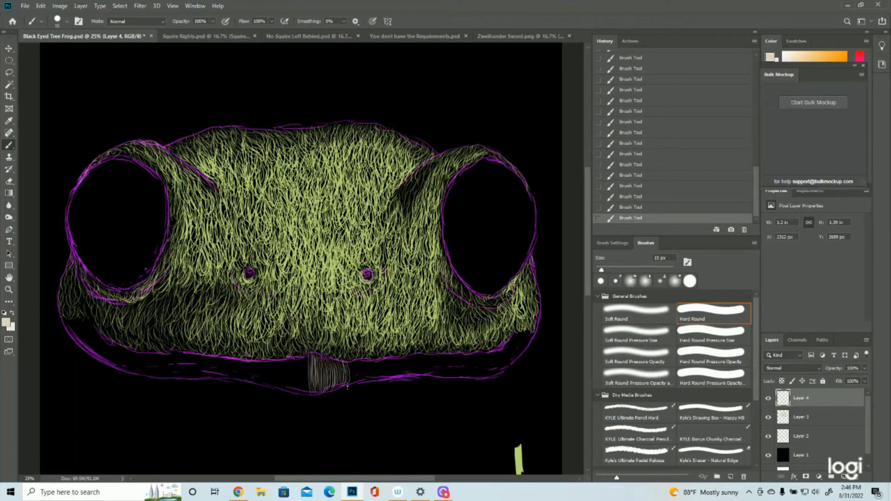
mouse_move(345, 371)
mouse_down()
mouse_move(352, 382)
mouse_move(365, 378)
mouse_up()
mouse_move(369, 360)
mouse_down()
mouse_move(371, 381)
mouse_move(387, 377)
mouse_move(362, 378)
mouse_up()
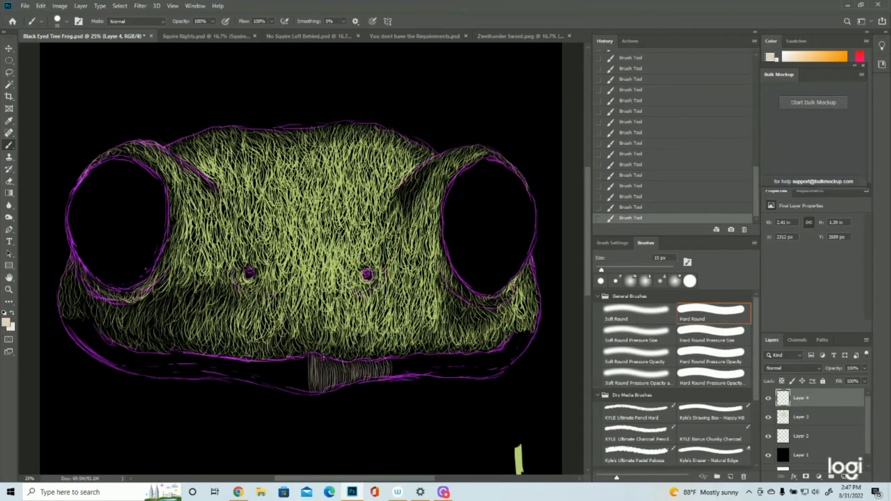
drag(302, 355, 304, 395)
mouse_move(299, 364)
mouse_down()
mouse_move(296, 392)
mouse_move(292, 358)
mouse_move(294, 394)
mouse_up()
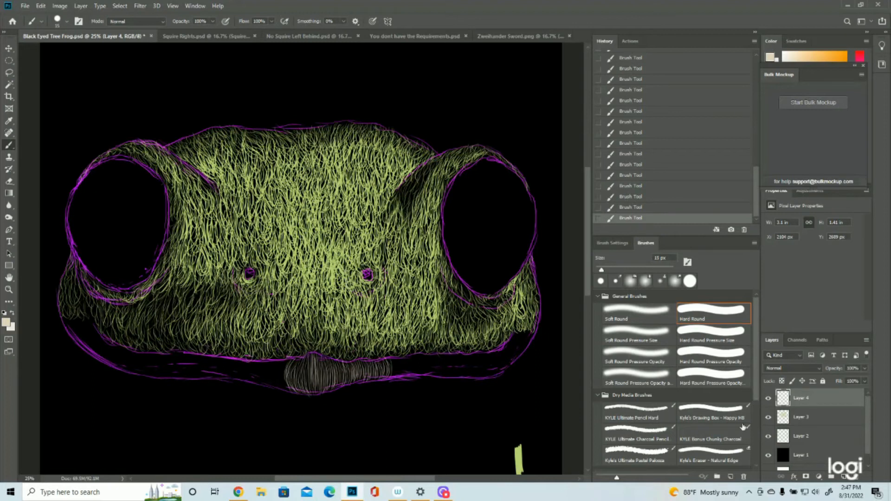
- Paint curved beige strokes at the right corner of the lower lip, following the sketch
click(769, 437)
click(768, 437)
drag(514, 333, 517, 347)
drag(519, 332, 522, 349)
drag(525, 331, 526, 348)
drag(530, 331, 528, 344)
drag(522, 331, 514, 354)
mouse_move(517, 331)
mouse_down()
mouse_move(501, 368)
mouse_move(515, 361)
mouse_move(493, 376)
mouse_up()
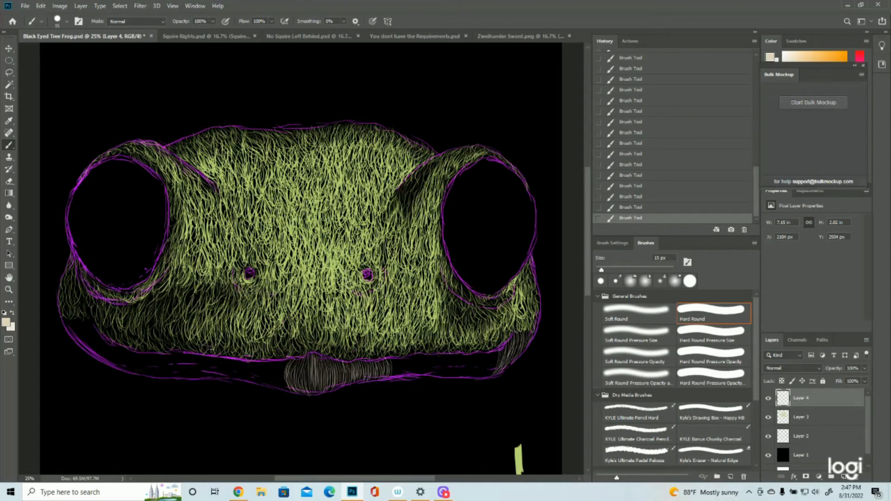
- Paint beige strokes along the left side of the lower lip, from the left mouth corner to the center
drag(62, 313, 78, 338)
click(768, 436)
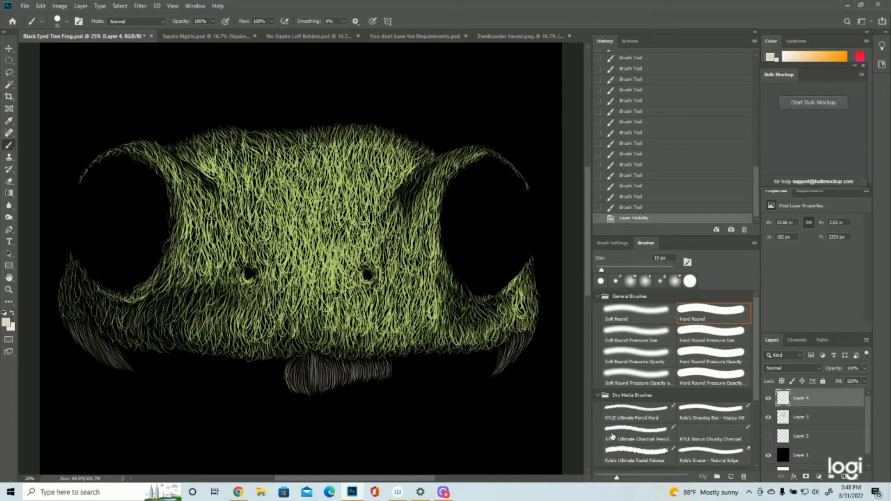
click(768, 437)
mouse_move(111, 347)
mouse_down()
mouse_move(134, 373)
mouse_move(160, 378)
mouse_up()
mouse_move(160, 355)
mouse_down()
mouse_move(184, 378)
mouse_move(208, 378)
mouse_up()
mouse_move(211, 358)
mouse_down()
mouse_move(240, 364)
mouse_move(253, 381)
mouse_up()
drag(280, 361, 274, 385)
drag(275, 362, 285, 389)
- Fill the right side of the lower lip with beige strokes and hide the sketch on Layer 2
click(768, 436)
click(767, 436)
mouse_move(490, 355)
mouse_down()
mouse_move(472, 376)
mouse_move(451, 376)
mouse_up()
mouse_move(447, 357)
mouse_down()
mouse_move(431, 375)
mouse_move(405, 375)
mouse_up()
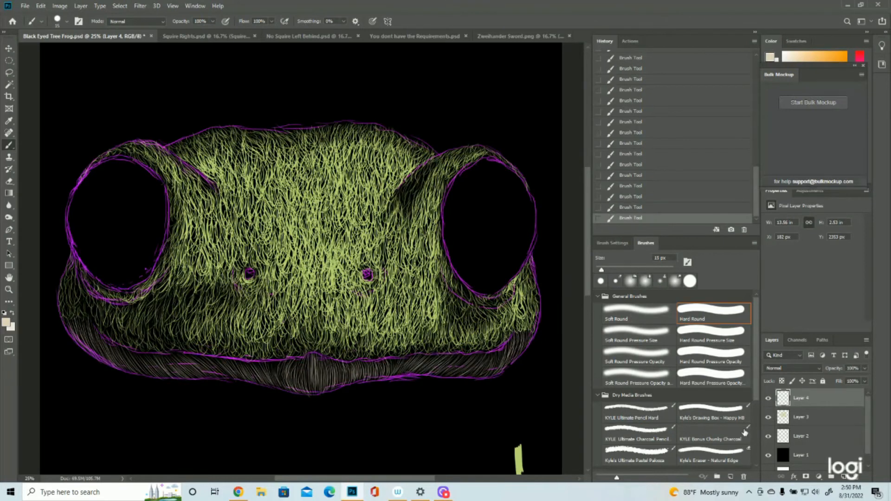
click(768, 436)
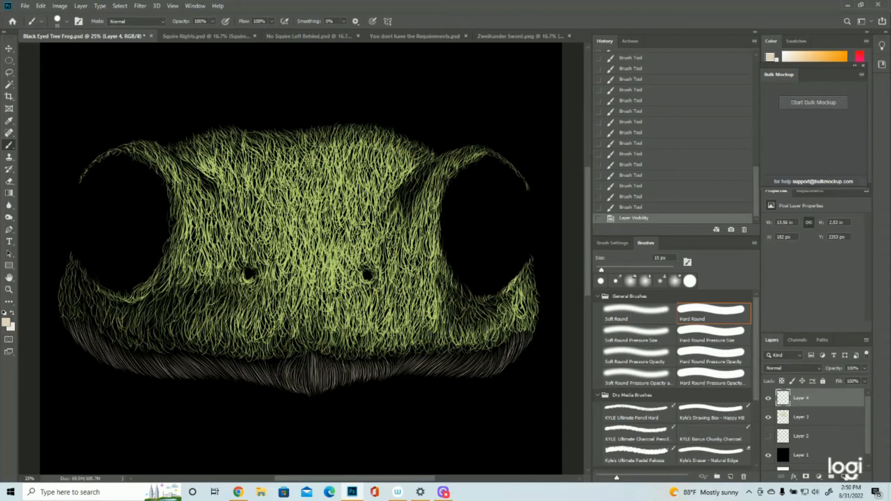
- On a new layer above Layer 4, paint a second pass of beige strokes to brighten the center of the lower lip
click(844, 477)
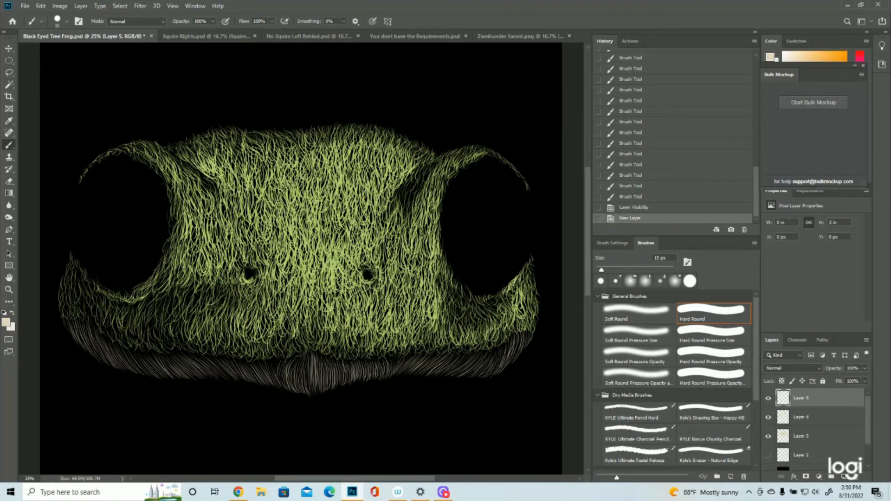
drag(313, 359, 314, 384)
drag(315, 358, 316, 384)
drag(317, 358, 319, 384)
drag(321, 358, 321, 384)
drag(322, 358, 323, 383)
drag(325, 359, 328, 382)
drag(329, 358, 322, 388)
drag(319, 361, 320, 389)
mouse_move(315, 359)
mouse_down()
mouse_move(318, 388)
mouse_move(306, 361)
mouse_move(305, 389)
mouse_move(298, 360)
mouse_move(299, 387)
mouse_up()
drag(298, 361, 295, 386)
mouse_move(301, 363)
mouse_down()
mouse_move(301, 390)
mouse_move(309, 390)
mouse_up()
drag(312, 361, 314, 389)
mouse_move(312, 353)
mouse_down()
mouse_move(311, 390)
mouse_move(330, 387)
mouse_up()
mouse_move(333, 363)
mouse_down()
mouse_move(333, 388)
mouse_move(337, 380)
mouse_up()
mouse_move(341, 356)
mouse_down()
mouse_move(341, 380)
mouse_move(331, 373)
mouse_up()
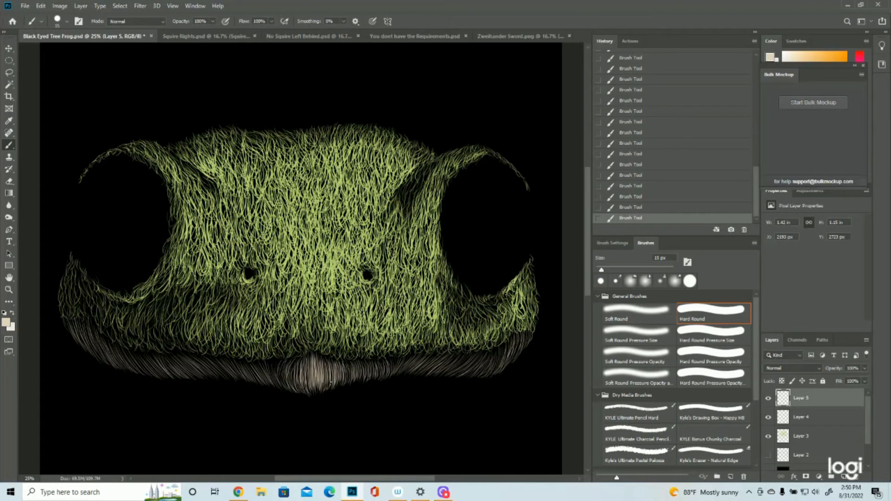
- Brighten the right half of the lower lip with additional beige strokes, from the mouth corner to the center
mouse_move(509, 344)
mouse_down()
mouse_move(504, 362)
mouse_move(507, 338)
mouse_move(488, 372)
mouse_move(499, 345)
mouse_move(483, 370)
mouse_move(452, 380)
mouse_move(492, 369)
mouse_move(497, 356)
mouse_move(480, 372)
mouse_move(492, 349)
mouse_move(474, 371)
mouse_move(490, 349)
mouse_move(464, 375)
mouse_move(483, 351)
mouse_move(459, 373)
mouse_up()
drag(473, 357, 448, 370)
mouse_move(462, 354)
mouse_down()
mouse_move(436, 372)
mouse_move(447, 353)
mouse_move(407, 373)
mouse_move(413, 357)
mouse_move(403, 373)
mouse_move(410, 354)
mouse_move(393, 375)
mouse_move(386, 358)
mouse_move(382, 378)
mouse_move(377, 360)
mouse_move(373, 371)
mouse_move(382, 369)
mouse_move(344, 379)
mouse_move(343, 369)
mouse_move(343, 379)
mouse_move(345, 364)
mouse_move(365, 380)
mouse_up()
mouse_move(376, 360)
mouse_down()
mouse_move(363, 380)
mouse_move(340, 364)
mouse_move(339, 376)
mouse_move(332, 365)
mouse_move(325, 388)
mouse_move(331, 361)
mouse_move(351, 379)
mouse_move(340, 365)
mouse_move(339, 384)
mouse_up()
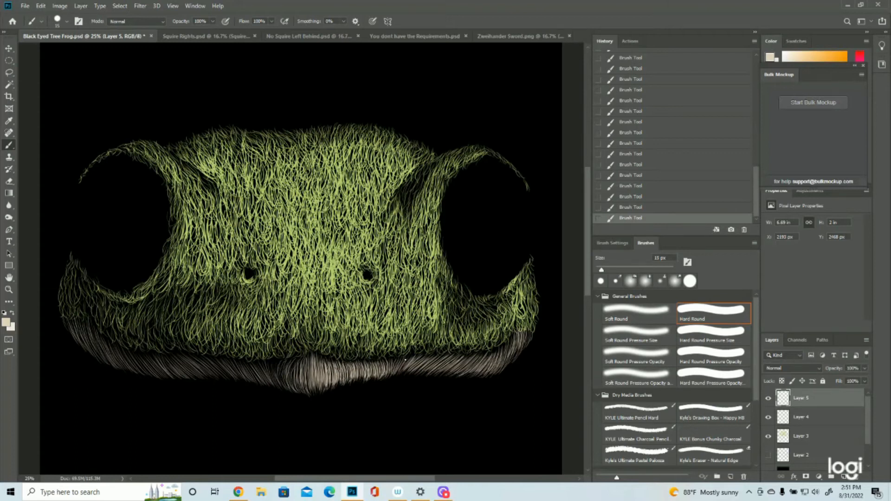
mouse_move(409, 357)
mouse_down()
mouse_move(401, 371)
mouse_move(398, 365)
mouse_up()
mouse_move(400, 357)
mouse_down()
mouse_move(393, 372)
mouse_move(460, 373)
mouse_up()
drag(487, 352, 469, 372)
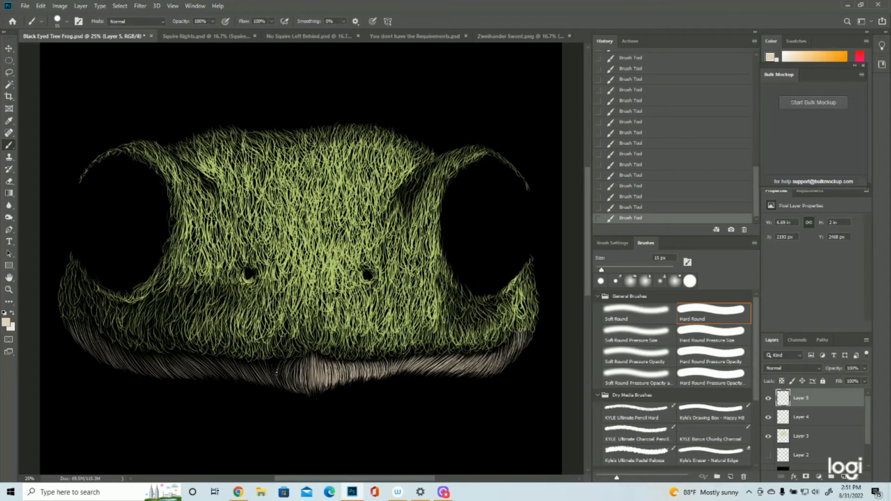
- Brighten the left half of the lower lip with additional beige strokes out to the mouth corner, and touch up the center tip
mouse_move(299, 362)
mouse_down()
mouse_move(292, 388)
mouse_move(264, 382)
mouse_up()
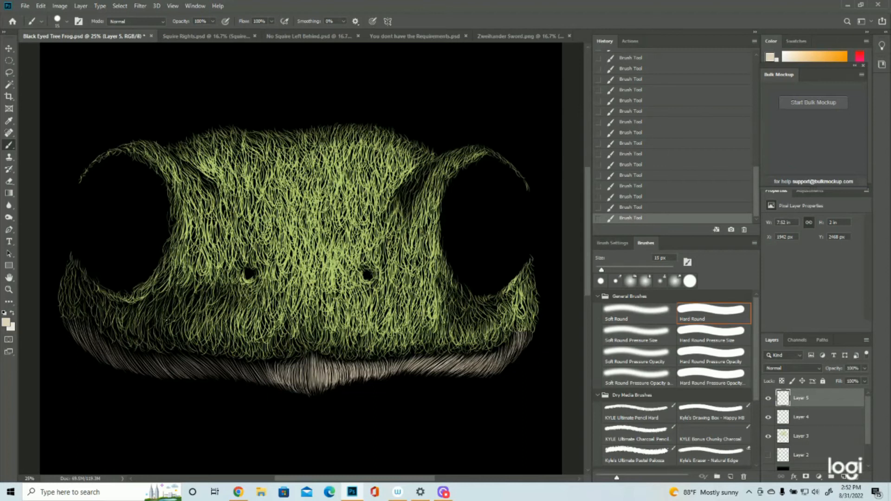
drag(197, 354, 222, 374)
mouse_move(205, 358)
mouse_down()
mouse_move(229, 377)
mouse_move(268, 386)
mouse_move(271, 374)
mouse_up()
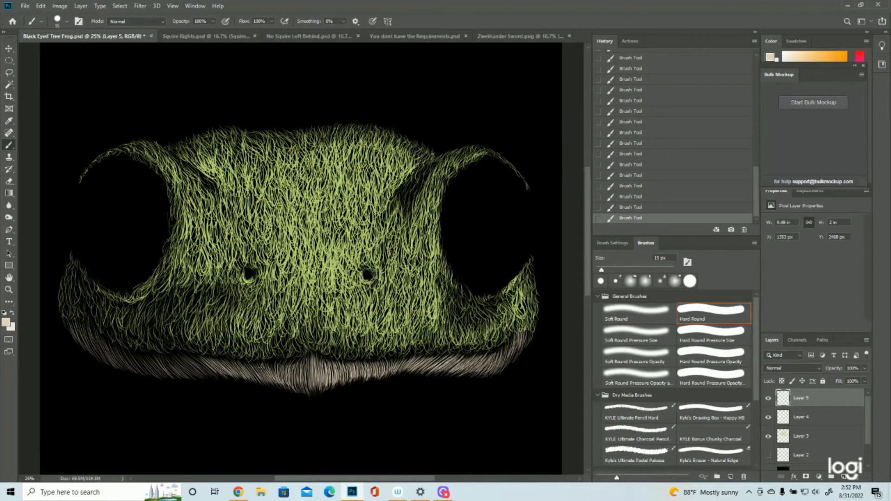
mouse_move(258, 367)
mouse_down()
mouse_move(269, 385)
mouse_move(274, 375)
mouse_up()
mouse_move(211, 371)
mouse_down()
mouse_move(219, 378)
mouse_move(133, 366)
mouse_up()
mouse_move(109, 339)
mouse_down()
mouse_move(119, 356)
mouse_move(111, 345)
mouse_up()
mouse_move(105, 345)
mouse_down()
mouse_move(123, 361)
mouse_move(108, 356)
mouse_up()
mouse_move(89, 327)
mouse_down()
mouse_move(98, 347)
mouse_move(87, 344)
mouse_up()
drag(86, 336, 100, 355)
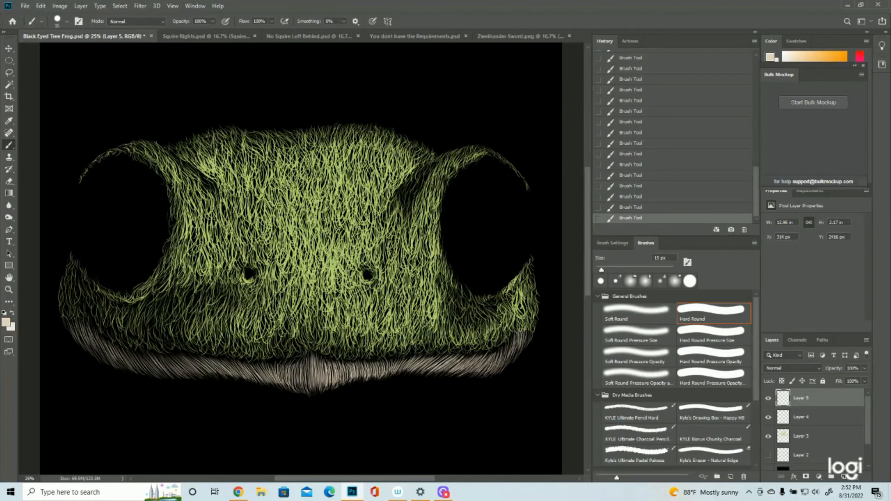
drag(320, 386, 315, 394)
- Add a new layer above Layer 5, show the Layer 2 sketch, and sample its green swatch b6d474 as foreground color
click(844, 477)
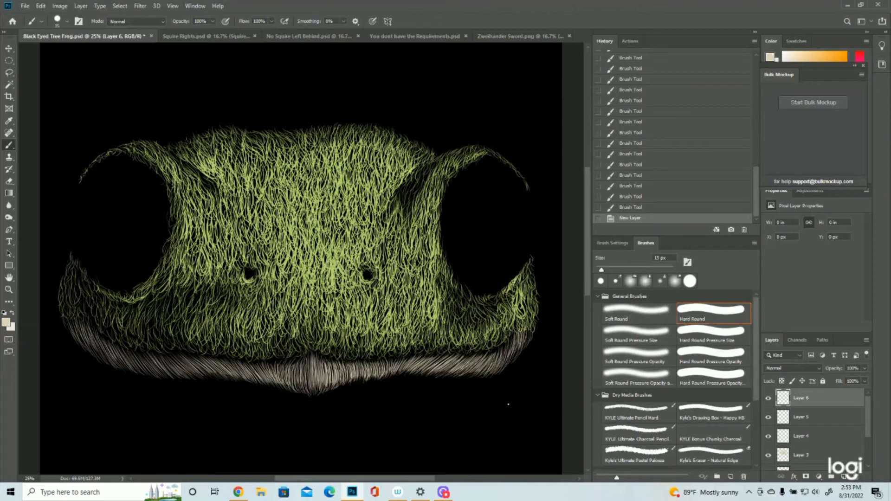
scroll(798, 432, down, 2)
click(768, 437)
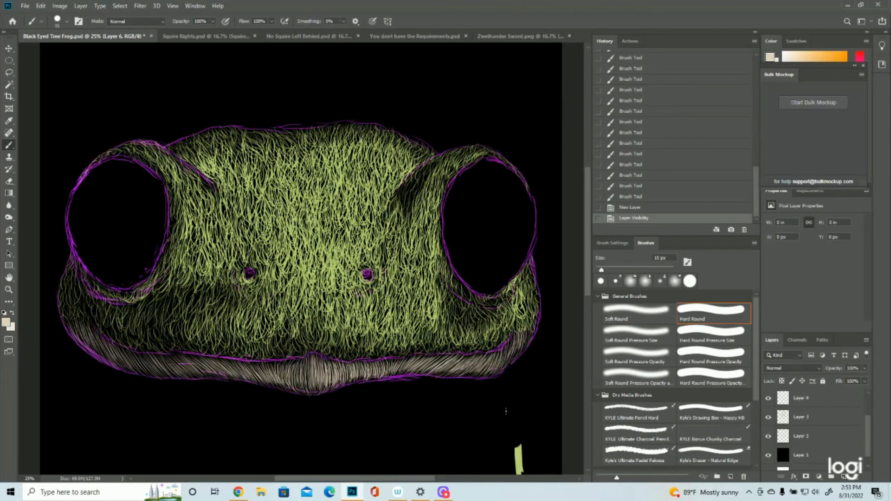
key(d)
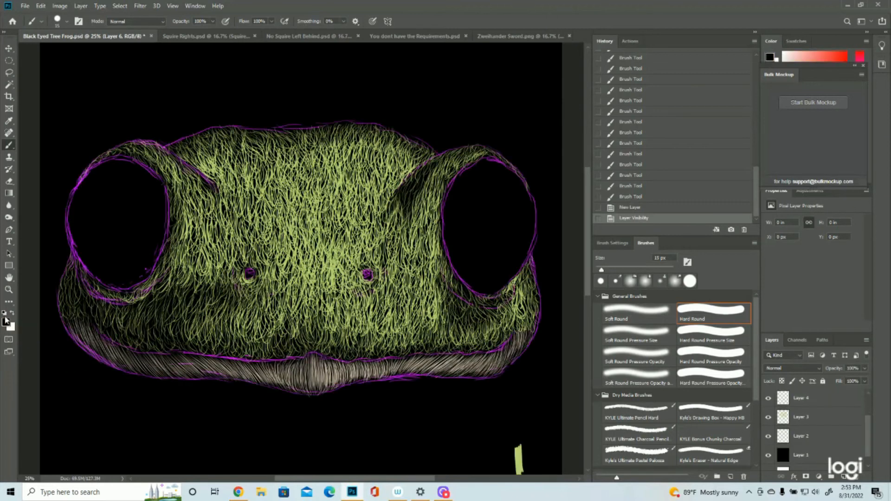
click(7, 322)
click(517, 469)
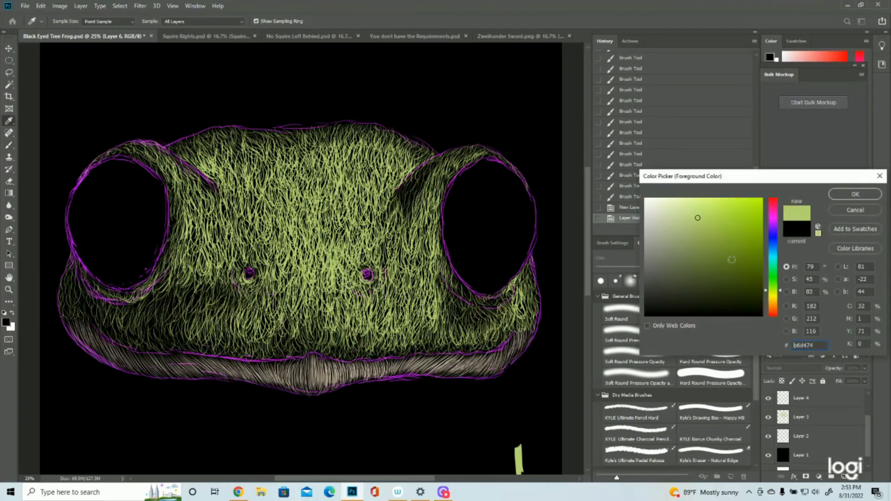
click(855, 195)
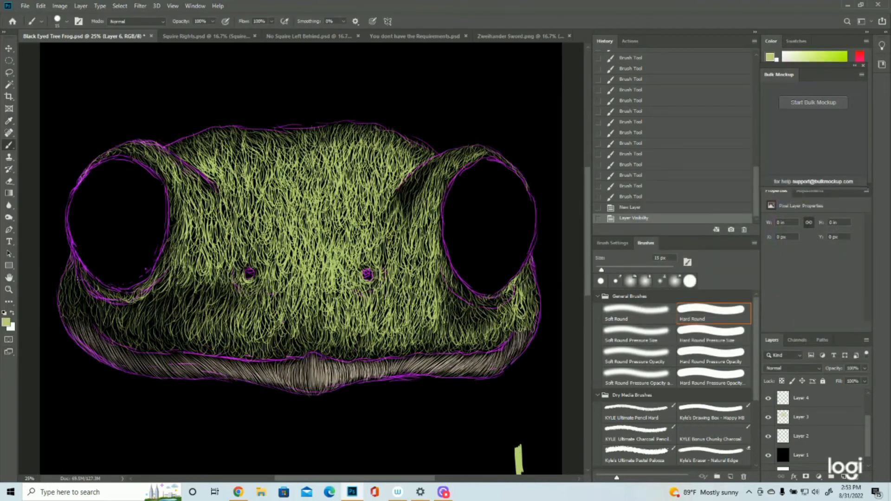
- Hide the purple sketch on Layer 2 and toggle Layer 6's visibility off and back on to check it
scroll(817, 419, up, 3)
click(768, 398)
click(768, 398)
scroll(790, 438, down, 3)
click(768, 456)
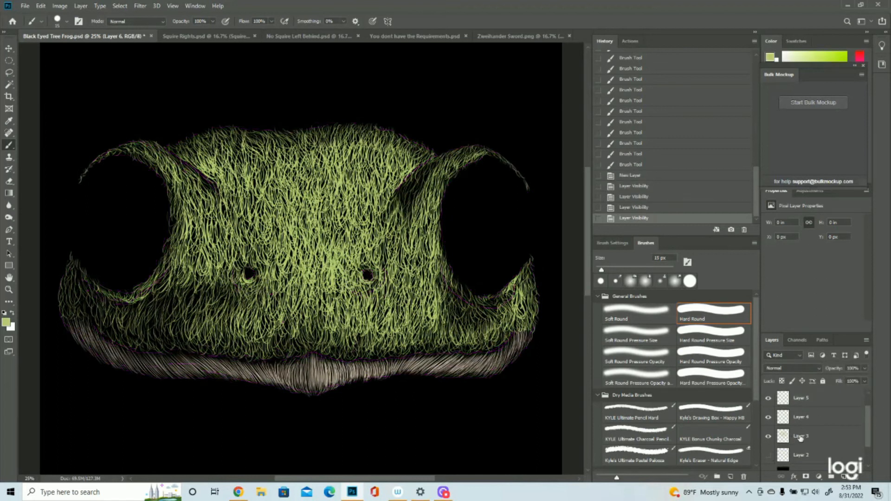
scroll(793, 427, up, 3)
click(768, 398)
click(768, 398)
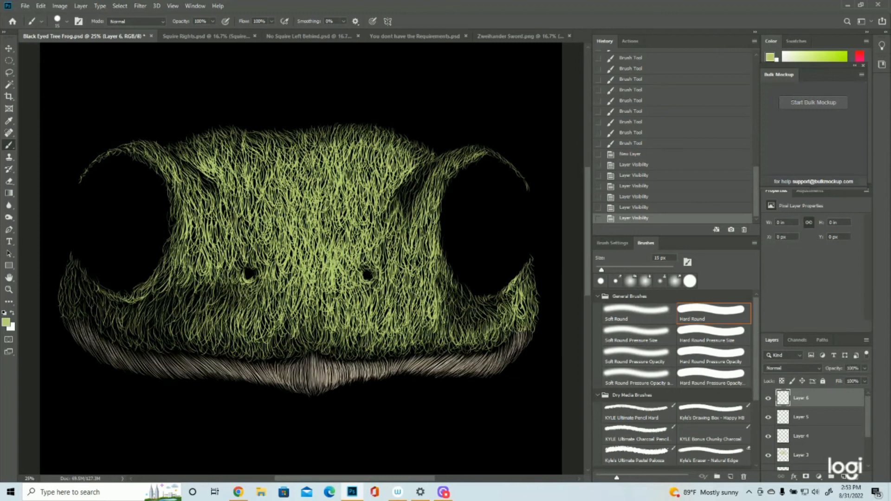
- Add light green b6d474 strokes on Layer 6 along the crown, from the center toward the right brow
drag(328, 148, 330, 157)
drag(330, 144, 334, 153)
drag(334, 141, 338, 149)
drag(338, 136, 341, 144)
drag(342, 132, 347, 141)
drag(351, 130, 352, 141)
drag(355, 129, 362, 143)
drag(367, 133, 373, 151)
drag(383, 146, 380, 160)
- Layer light green strokes over the left half of the upper forehead
drag(274, 153, 278, 164)
mouse_move(273, 159)
mouse_down()
mouse_move(278, 170)
mouse_move(278, 163)
mouse_up()
drag(282, 163, 287, 173)
drag(280, 141, 291, 158)
drag(286, 139, 295, 160)
mouse_move(283, 137)
mouse_down()
mouse_move(302, 159)
mouse_move(267, 188)
mouse_up()
drag(235, 138, 242, 163)
drag(236, 145, 244, 162)
drag(252, 157, 265, 175)
- Fill the center of the face, from mid-forehead down to nostril level, with dense light green strokes
drag(339, 181, 345, 205)
mouse_move(331, 197)
mouse_down()
mouse_move(343, 215)
mouse_move(346, 207)
mouse_up()
drag(330, 189, 338, 233)
drag(325, 203, 340, 245)
drag(341, 225, 338, 247)
mouse_move(341, 223)
mouse_down()
mouse_move(346, 244)
mouse_move(332, 250)
mouse_up()
mouse_move(320, 231)
mouse_down()
mouse_move(326, 247)
mouse_move(318, 240)
mouse_up()
drag(320, 238, 329, 241)
drag(319, 205, 325, 229)
drag(323, 232, 321, 274)
drag(303, 216, 313, 245)
drag(303, 204, 314, 239)
drag(318, 248, 321, 275)
drag(303, 216, 307, 229)
drag(297, 256, 299, 265)
drag(290, 236, 293, 250)
drag(296, 256, 299, 264)
drag(290, 194, 292, 219)
drag(296, 208, 299, 221)
drag(302, 179, 307, 215)
mouse_move(314, 180)
mouse_down()
mouse_move(331, 219)
mouse_move(323, 194)
mouse_up()
drag(294, 198, 299, 208)
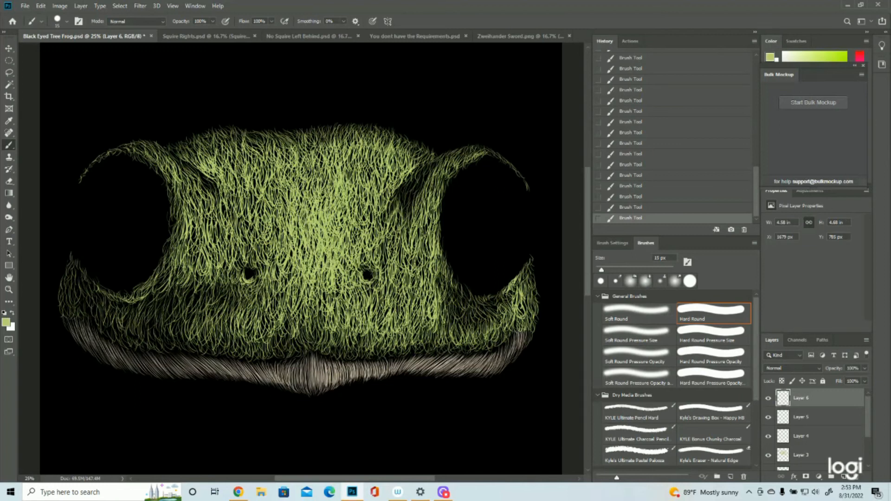
- Extend the light green strokes down the face just right of center, past the right nostril to the upper muzzle
drag(348, 167, 349, 181)
drag(353, 173, 362, 202)
mouse_move(355, 204)
mouse_down()
mouse_move(363, 221)
mouse_move(370, 217)
mouse_up()
mouse_move(354, 221)
mouse_down()
mouse_move(366, 238)
mouse_move(360, 243)
mouse_up()
mouse_move(353, 230)
mouse_down()
mouse_move(359, 245)
mouse_move(349, 266)
mouse_up()
drag(355, 227, 347, 277)
mouse_move(345, 285)
mouse_down()
mouse_move(332, 307)
mouse_move(324, 302)
mouse_up()
drag(328, 290, 316, 312)
mouse_move(331, 297)
mouse_down()
mouse_move(320, 327)
mouse_move(340, 314)
mouse_up()
mouse_move(344, 296)
mouse_down()
mouse_move(341, 310)
mouse_move(346, 303)
mouse_up()
drag(357, 304, 341, 313)
drag(345, 308, 339, 320)
drag(341, 286, 341, 327)
- Brighten the area left of the face's center, above and around the left nostril, with light green strokes
drag(293, 270, 289, 284)
mouse_move(290, 251)
mouse_down()
mouse_move(284, 279)
mouse_move(284, 260)
mouse_up()
mouse_move(281, 251)
mouse_down()
mouse_move(269, 278)
mouse_move(257, 262)
mouse_up()
drag(266, 230, 251, 260)
drag(260, 245, 257, 258)
drag(275, 207, 278, 248)
drag(279, 225, 275, 250)
drag(263, 195, 262, 223)
drag(256, 220, 248, 235)
drag(257, 193, 251, 218)
mouse_move(255, 191)
mouse_down()
mouse_move(244, 229)
mouse_move(245, 208)
mouse_up()
drag(251, 190, 251, 237)
drag(255, 186, 251, 201)
drag(255, 170, 253, 182)
mouse_move(261, 207)
mouse_down()
mouse_move(255, 222)
mouse_move(245, 215)
mouse_up()
drag(250, 223, 238, 243)
drag(246, 231, 241, 246)
drag(243, 207, 234, 235)
drag(236, 206, 223, 223)
drag(234, 225, 224, 239)
mouse_move(241, 218)
mouse_down()
mouse_move(231, 248)
mouse_move(240, 251)
mouse_up()
drag(250, 244, 250, 259)
drag(251, 229, 253, 263)
- Brighten the middle of the muzzle between the nostrils and the lower lip with light green strokes
mouse_move(251, 248)
mouse_down()
mouse_move(245, 268)
mouse_move(297, 297)
mouse_up()
drag(303, 294, 299, 317)
drag(318, 304, 312, 321)
mouse_move(323, 291)
mouse_down()
mouse_move(327, 319)
mouse_move(334, 315)
mouse_up()
mouse_move(337, 302)
mouse_down()
mouse_move(328, 321)
mouse_move(307, 327)
mouse_move(318, 338)
mouse_move(306, 340)
mouse_up()
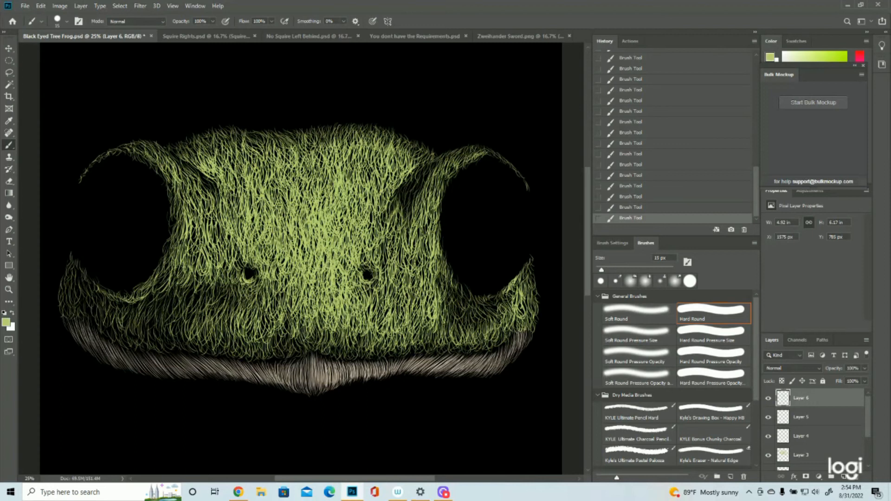
- Add short light green strokes just above and beside the right nostril
drag(382, 245, 377, 255)
drag(389, 240, 386, 249)
drag(386, 250, 381, 263)
mouse_move(387, 234)
mouse_down()
mouse_move(383, 270)
mouse_move(374, 244)
mouse_up()
drag(366, 242, 362, 260)
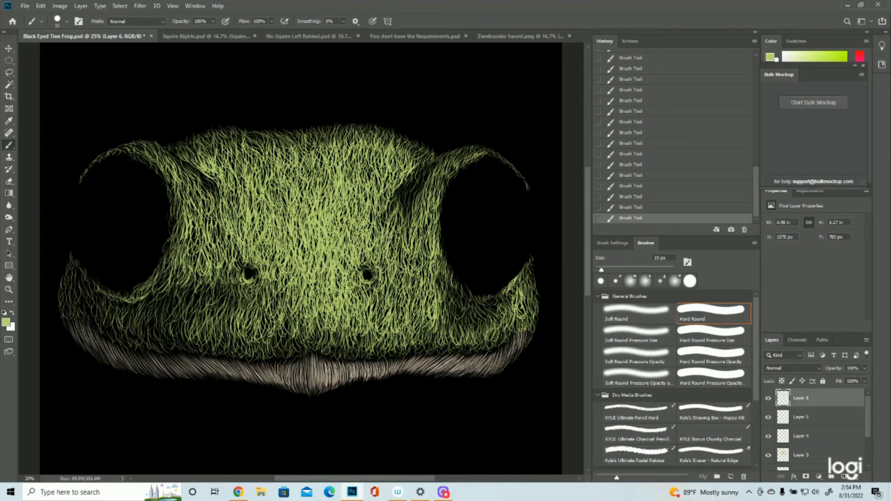
- Thicken the central forehead between the brows with more light green strokes
drag(318, 168, 311, 186)
drag(323, 181, 321, 197)
drag(323, 162, 320, 196)
drag(320, 143, 316, 160)
mouse_move(328, 169)
mouse_down()
mouse_move(325, 187)
mouse_move(321, 177)
mouse_up()
drag(319, 167, 310, 187)
drag(333, 156, 332, 178)
drag(353, 158, 353, 194)
drag(356, 189, 347, 199)
drag(363, 167, 362, 190)
drag(363, 193, 354, 209)
mouse_move(303, 166)
mouse_down()
mouse_move(297, 196)
mouse_move(301, 183)
mouse_up()
mouse_move(288, 171)
mouse_down()
mouse_move(282, 198)
mouse_move(272, 190)
mouse_up()
- Spread light green strokes from above the left nostril across to the area beside the left eye socket
drag(269, 201, 265, 212)
drag(265, 200, 235, 263)
drag(232, 243, 221, 261)
drag(226, 222, 221, 240)
mouse_move(229, 244)
mouse_down()
mouse_move(219, 260)
mouse_move(228, 261)
mouse_up()
drag(237, 240, 232, 250)
drag(244, 254, 237, 268)
drag(225, 225, 215, 244)
drag(215, 203, 209, 214)
drag(216, 210, 209, 245)
mouse_move(211, 208)
mouse_down()
mouse_move(208, 222)
mouse_move(201, 217)
mouse_up()
drag(198, 218, 195, 250)
mouse_move(200, 238)
mouse_down()
mouse_move(190, 265)
mouse_move(197, 270)
mouse_up()
drag(195, 233, 191, 249)
drag(199, 210, 203, 223)
mouse_move(211, 192)
mouse_down()
mouse_move(199, 221)
mouse_move(197, 209)
mouse_up()
mouse_move(222, 199)
mouse_down()
mouse_move(210, 223)
mouse_move(210, 204)
mouse_up()
drag(227, 208, 221, 238)
drag(215, 174, 199, 195)
drag(212, 179, 207, 202)
drag(220, 180, 213, 205)
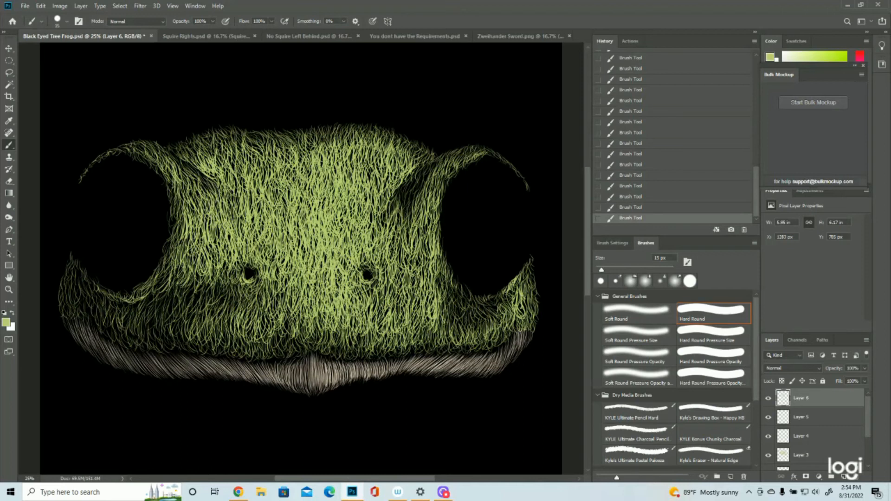
- Add slanted light green strokes over the dark crease below the left brow to blend it into the face
mouse_move(211, 171)
mouse_down()
mouse_move(202, 199)
mouse_move(187, 209)
mouse_move(192, 192)
mouse_up()
mouse_move(200, 190)
mouse_down()
mouse_move(187, 222)
mouse_move(179, 202)
mouse_up()
drag(199, 194, 187, 214)
drag(207, 199, 192, 230)
drag(197, 189, 189, 210)
drag(201, 210, 193, 234)
drag(203, 240, 195, 250)
drag(206, 206, 200, 220)
drag(210, 196, 205, 212)
drag(220, 218, 211, 235)
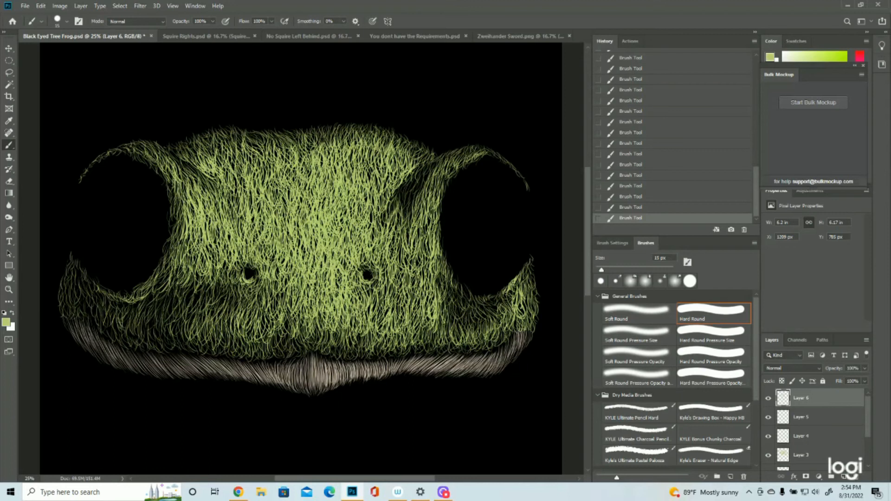
- Highlight the left brow ridge and the upper inner corner of the left eye socket with light green strokes
drag(187, 181, 180, 191)
mouse_move(189, 167)
mouse_down()
mouse_move(176, 185)
mouse_move(179, 199)
mouse_up()
drag(189, 179, 181, 201)
mouse_move(172, 158)
mouse_down()
mouse_move(163, 174)
mouse_move(162, 165)
mouse_up()
drag(172, 162, 170, 182)
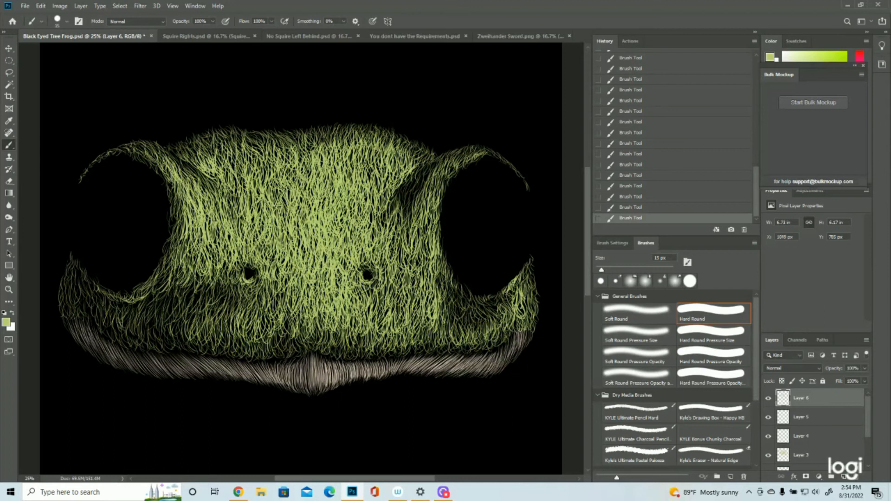
mouse_move(161, 151)
mouse_down()
mouse_move(166, 172)
mouse_move(138, 155)
mouse_move(146, 160)
mouse_move(149, 150)
mouse_move(125, 155)
mouse_move(168, 169)
mouse_up()
- Brighten the right brow ridge and the strip beside the right eye socket down to nostril level with light green strokes
mouse_move(479, 150)
mouse_down()
mouse_move(450, 171)
mouse_move(431, 204)
mouse_up()
drag(412, 184, 403, 223)
drag(436, 164, 430, 181)
drag(429, 214, 426, 244)
drag(431, 230, 406, 264)
drag(403, 249, 399, 280)
drag(415, 241, 413, 282)
drag(425, 264, 412, 289)
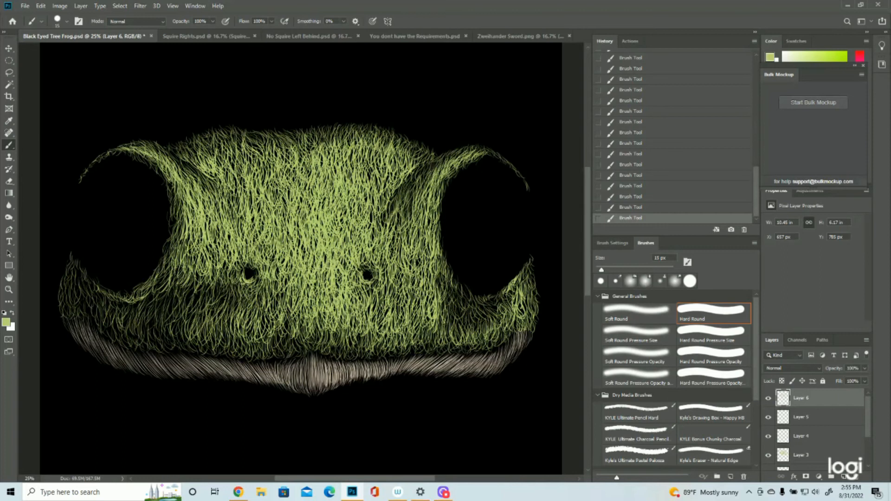
- Add light green strokes along the inner and lower rims of both eye sockets
drag(441, 250, 439, 268)
drag(440, 252, 446, 275)
drag(441, 259, 451, 282)
drag(446, 269, 461, 293)
drag(171, 181, 168, 245)
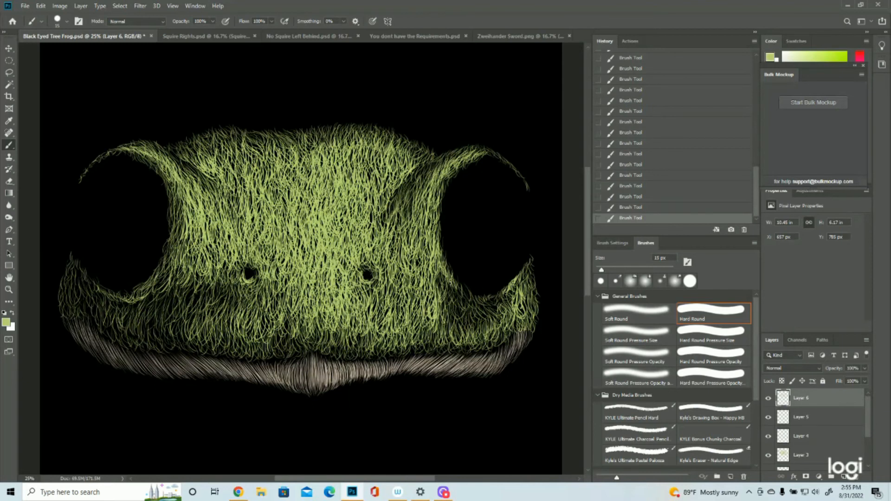
drag(468, 288, 483, 295)
drag(118, 292, 88, 286)
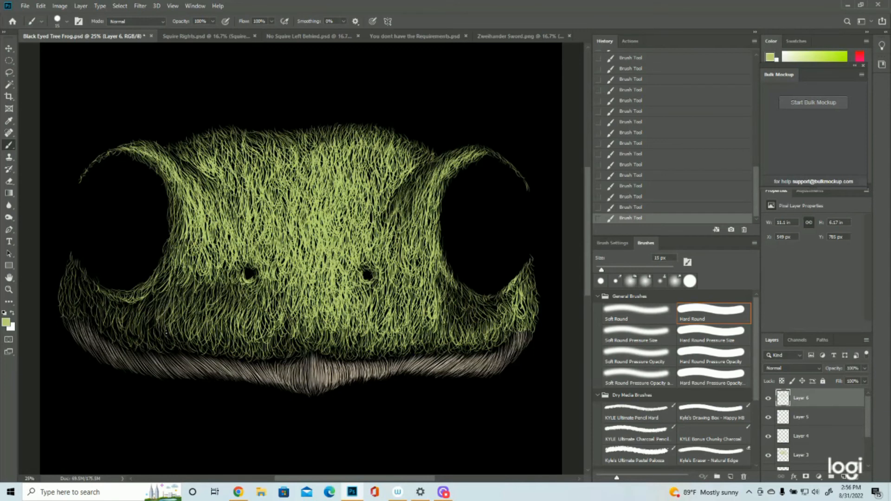
- Add short light green strokes below the left eye socket and across the cheek toward and beneath the left nostril
drag(151, 316, 150, 334)
mouse_move(168, 304)
mouse_down()
mouse_move(166, 334)
mouse_move(147, 318)
mouse_move(119, 333)
mouse_up()
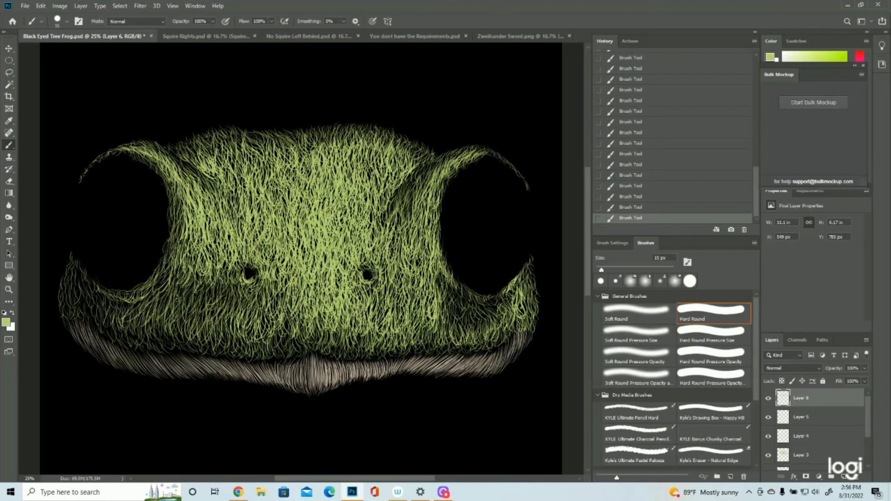
drag(213, 282, 211, 305)
drag(221, 277, 222, 314)
drag(234, 295, 239, 312)
drag(244, 298, 243, 312)
drag(219, 272, 213, 305)
drag(214, 274, 216, 320)
drag(210, 274, 202, 303)
drag(205, 296, 198, 323)
mouse_move(194, 291)
mouse_down()
mouse_move(188, 318)
mouse_move(181, 303)
mouse_up()
drag(186, 274, 177, 291)
drag(167, 267, 156, 293)
mouse_move(168, 263)
mouse_down()
mouse_move(162, 289)
mouse_move(173, 297)
mouse_up()
drag(198, 264, 190, 285)
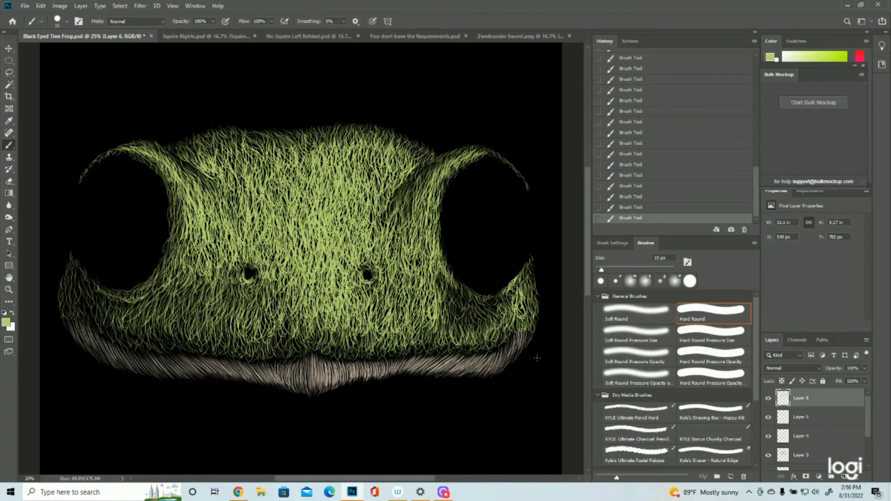
- Add short light green strokes in the dark area along and below the lower rim of the right eye socket
mouse_move(441, 267)
mouse_down()
mouse_move(436, 287)
mouse_move(458, 309)
mouse_move(455, 326)
mouse_move(475, 333)
mouse_up()
mouse_move(479, 311)
mouse_down()
mouse_move(478, 332)
mouse_move(496, 321)
mouse_move(496, 305)
mouse_up()
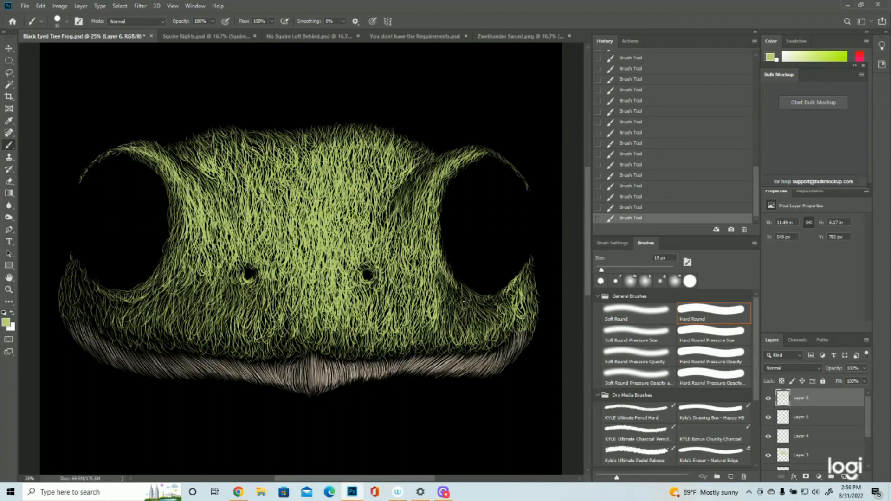
mouse_move(447, 294)
mouse_down()
mouse_move(449, 320)
mouse_move(462, 308)
mouse_move(457, 318)
mouse_up()
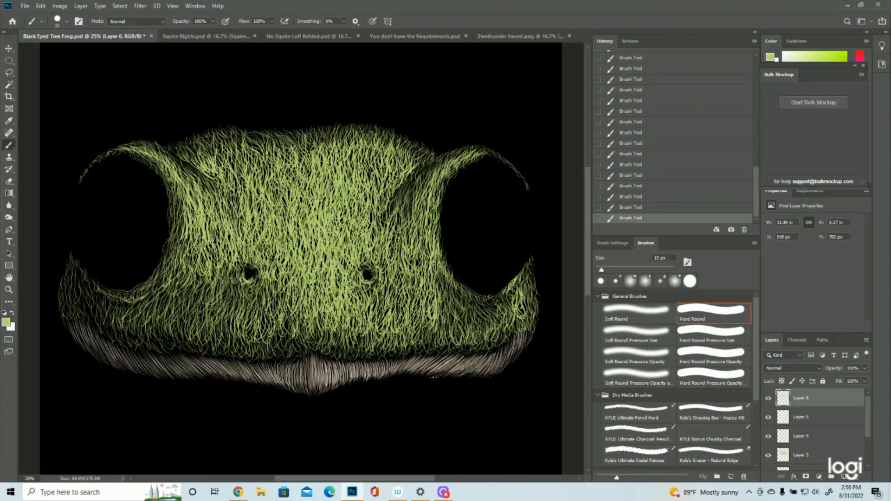
- Add a new layer above Layer 6, keep the current foreground colour, and save the document
click(845, 476)
click(7, 322)
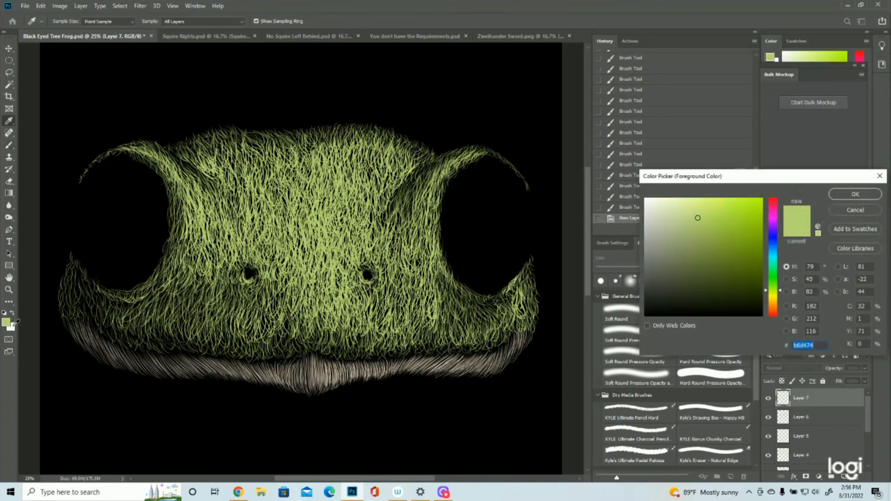
click(855, 210)
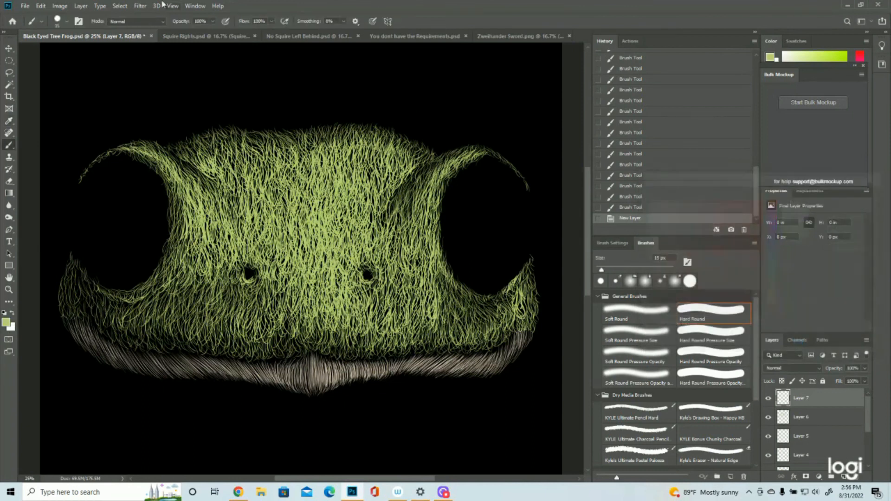
click(25, 6)
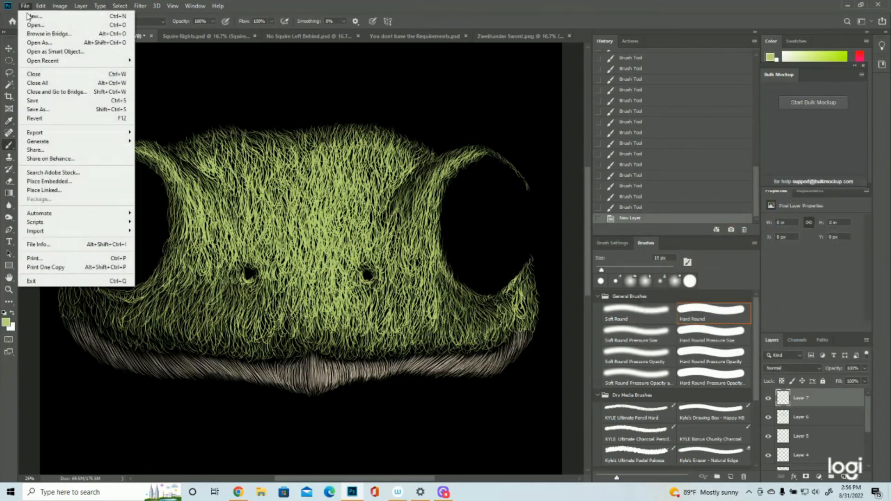
click(37, 100)
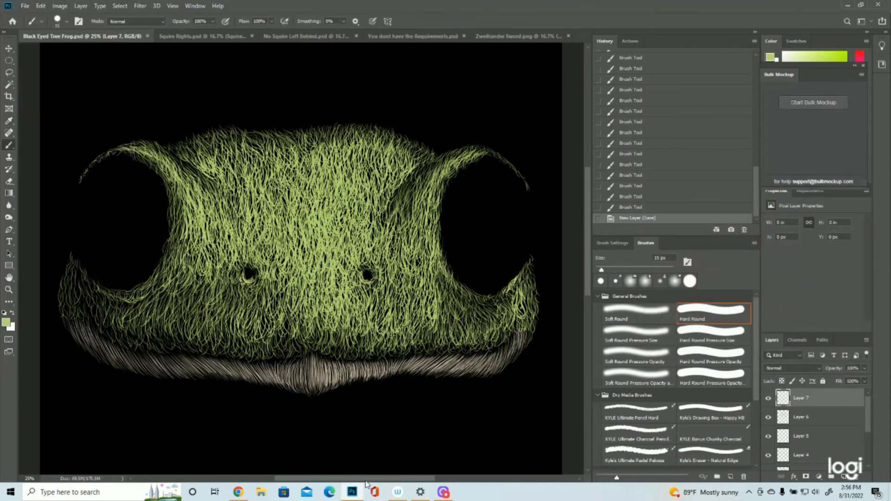
- With off-white as the foreground colour, brush short highlight strokes down the middle of the nose between the nostrils on Layer 7
key(z)
key(x)
click(768, 399)
click(768, 398)
key(b)
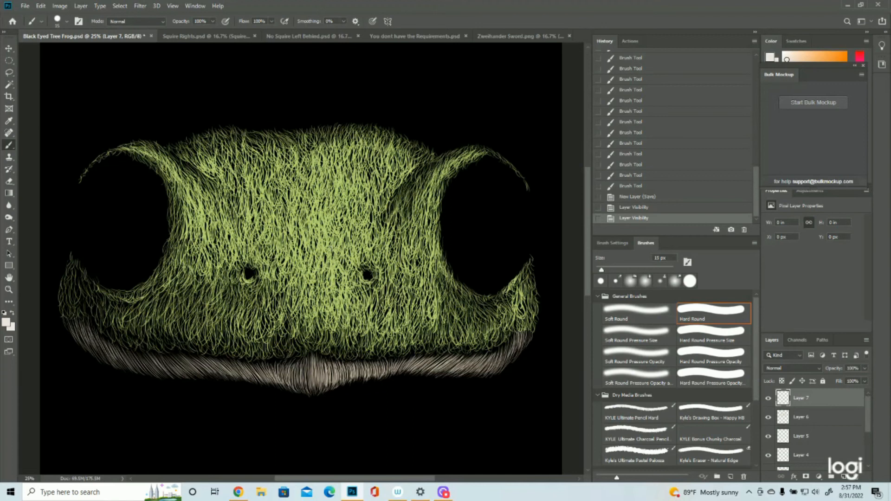
drag(324, 239, 324, 254)
drag(327, 244, 325, 256)
drag(324, 248, 325, 262)
drag(323, 253, 325, 265)
drag(323, 250, 325, 262)
drag(329, 256, 337, 273)
drag(340, 262, 339, 279)
mouse_move(342, 269)
mouse_down()
mouse_move(339, 285)
mouse_move(311, 284)
mouse_move(324, 283)
mouse_up()
drag(327, 279, 330, 292)
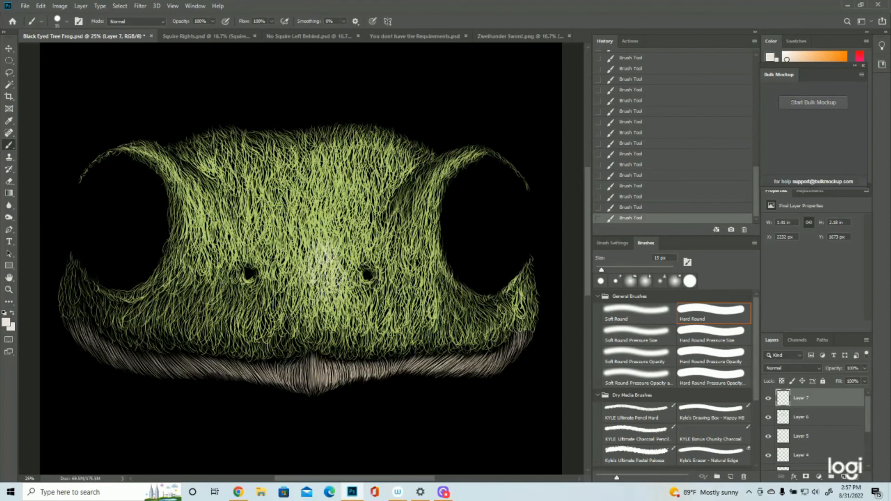
- Extend the off-white highlight strokes up the bridge of the nose and outward toward both nostrils
mouse_move(332, 240)
mouse_down()
mouse_move(333, 223)
mouse_move(323, 221)
mouse_up()
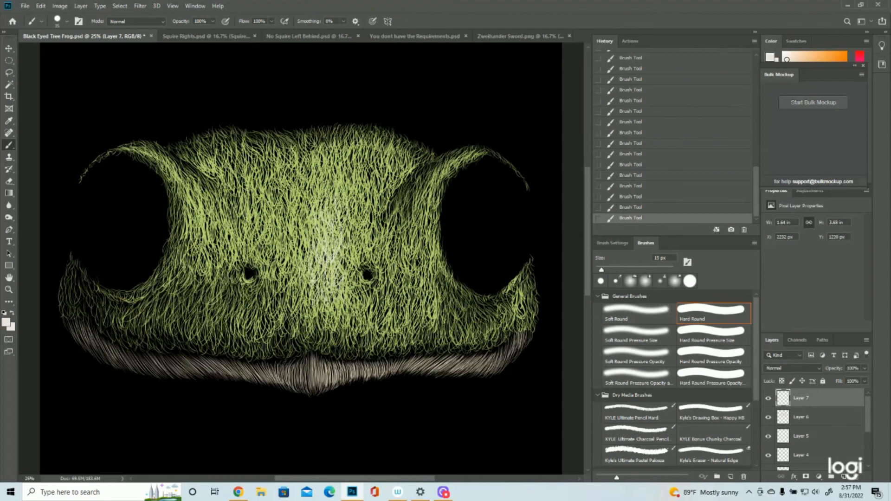
drag(300, 227, 297, 216)
drag(298, 278, 293, 261)
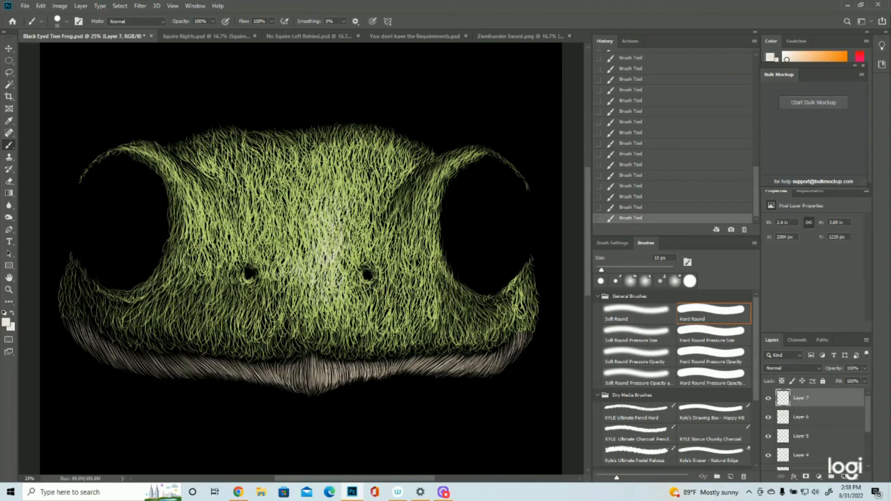
drag(357, 281, 352, 265)
drag(267, 263, 283, 260)
- Add off-white highlight strokes along the brow ridges and inner rims of both eye sockets
drag(465, 156, 474, 149)
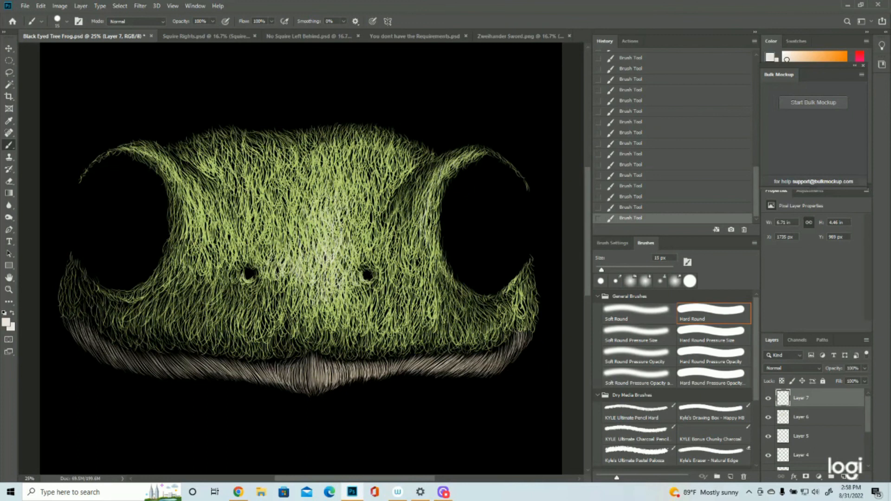
drag(158, 159, 166, 170)
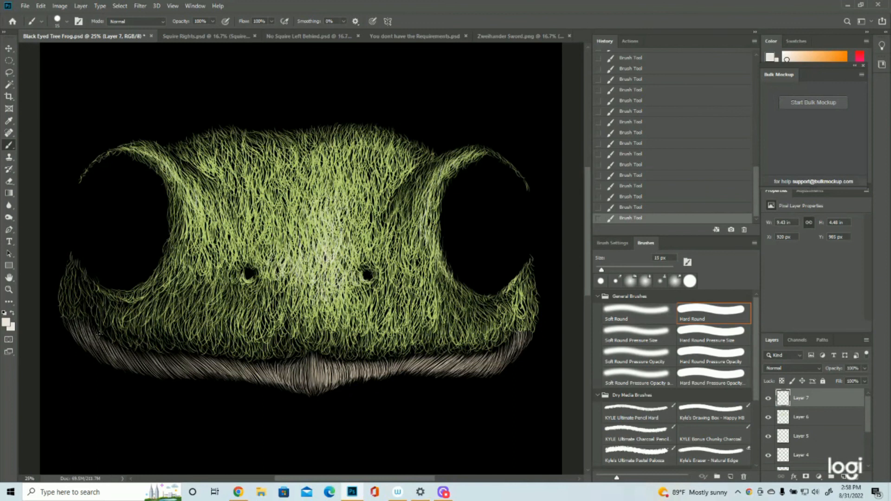
- Check the whole frog face at a reduced view and save the document
click(9, 289)
drag(276, 263, 214, 266)
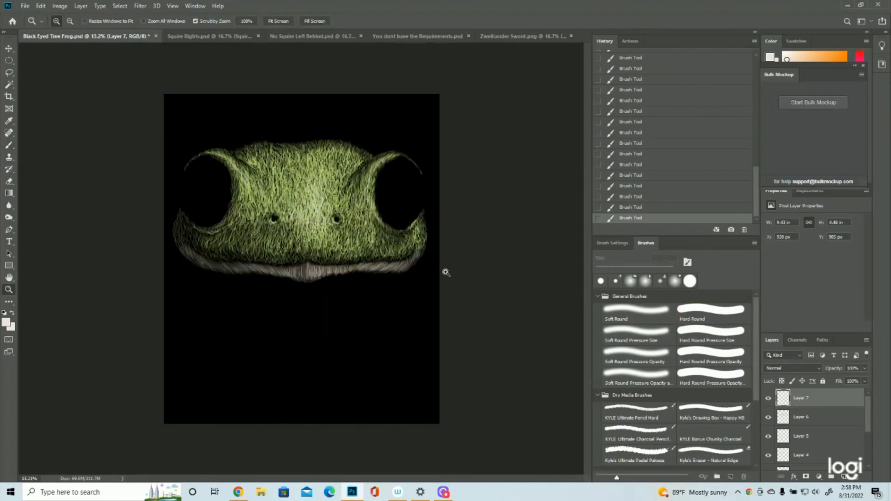
click(304, 93)
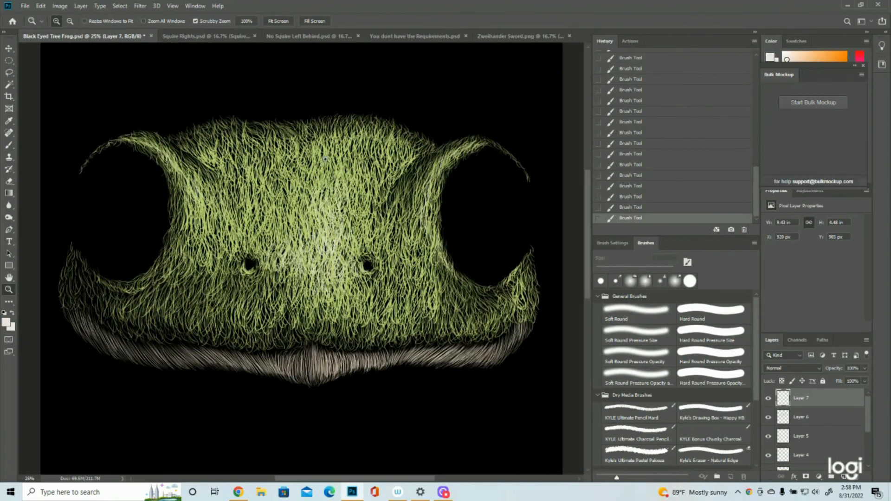
click(24, 5)
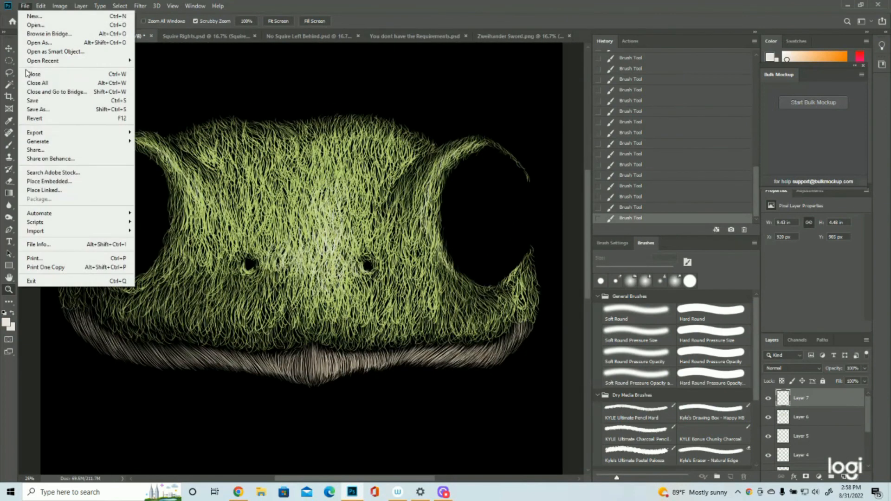
click(34, 103)
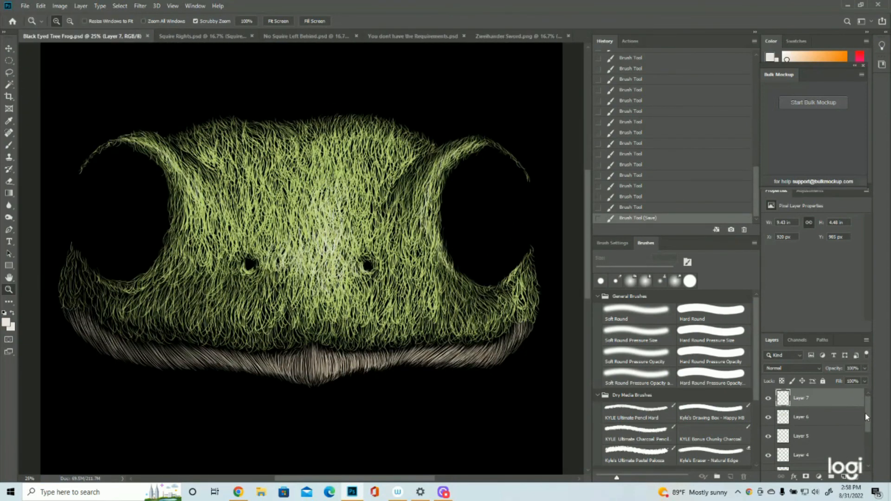
- Add a new layer, show the Layer 2 sketch as a guide, and lasso a teardrop shape in the upper outer part of the right eye
click(843, 476)
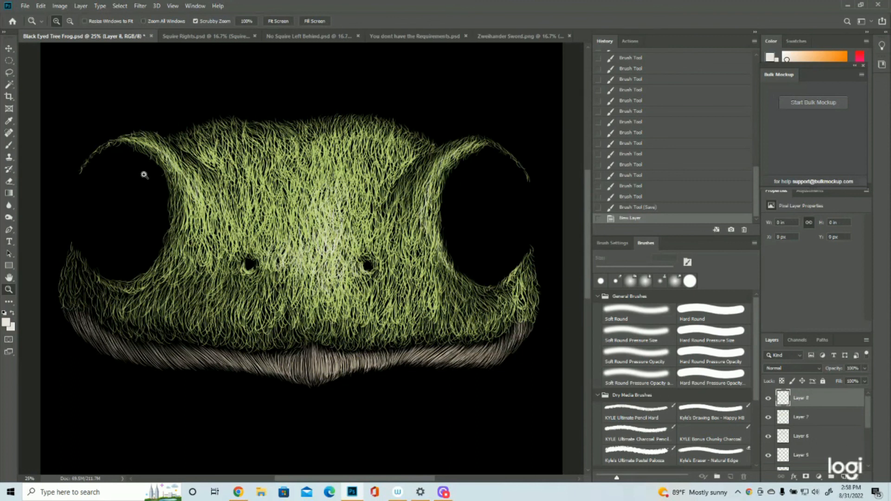
click(11, 74)
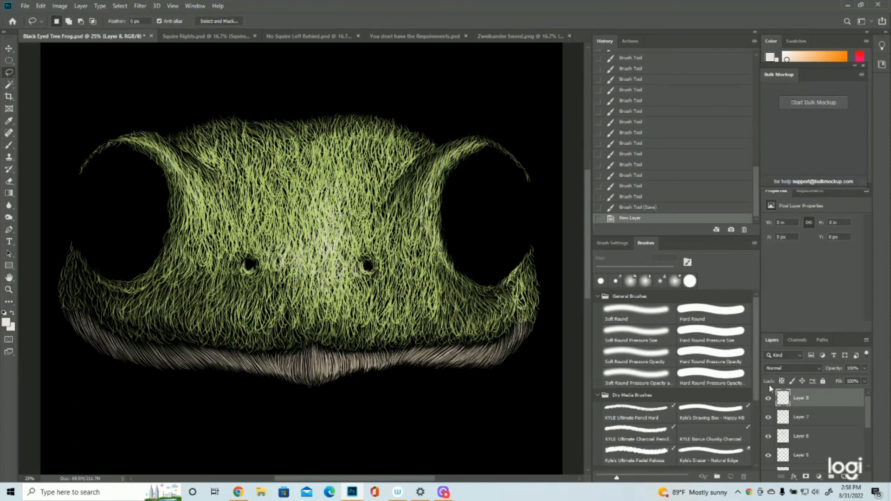
scroll(801, 428, down, 3)
click(768, 423)
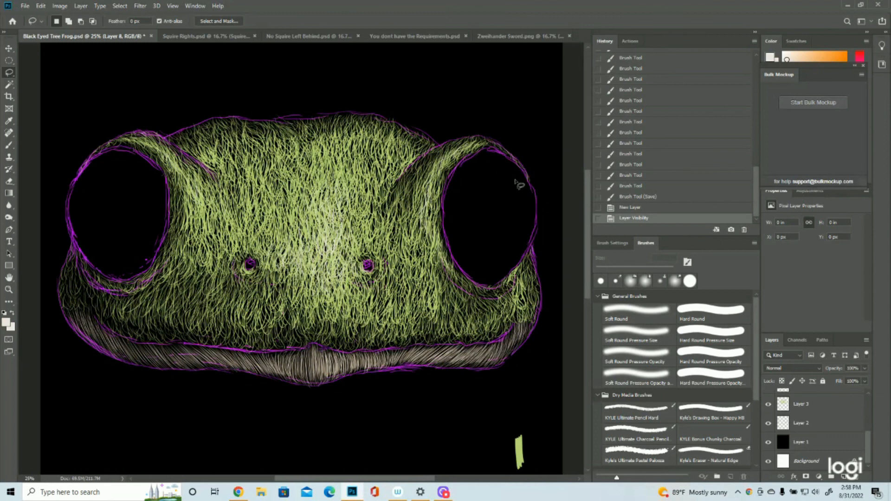
mouse_move(507, 175)
mouse_down()
mouse_move(521, 184)
mouse_move(518, 217)
mouse_move(507, 175)
mouse_up()
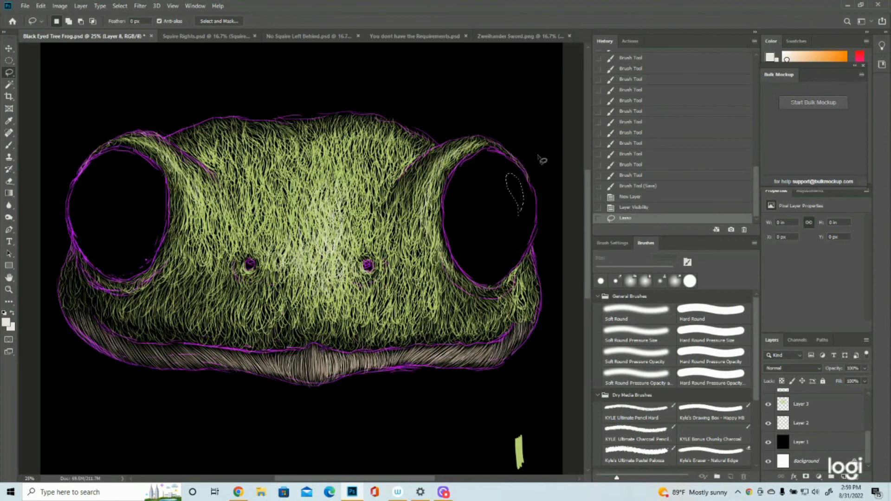
- Hide the Layer 2 sketch and fill the teardrop selection with off-white, returning the history to that fill
click(767, 423)
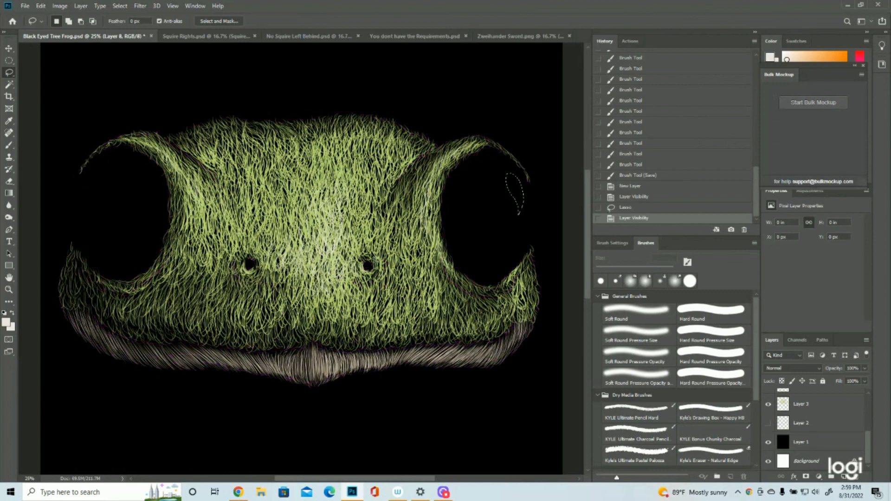
click(40, 6)
click(46, 153)
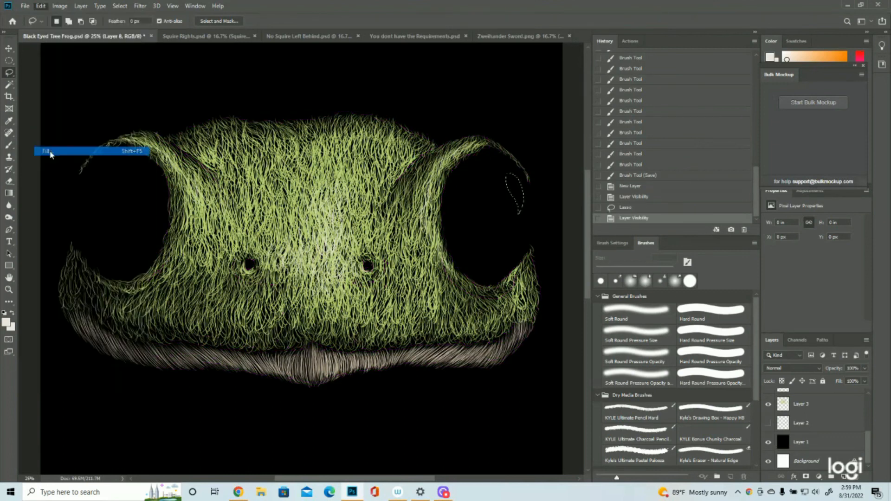
click(419, 132)
click(438, 138)
click(502, 130)
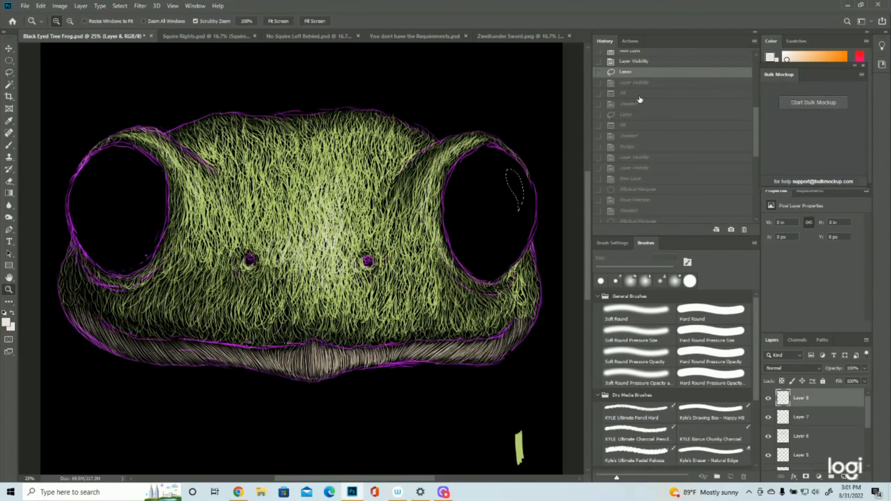
click(629, 94)
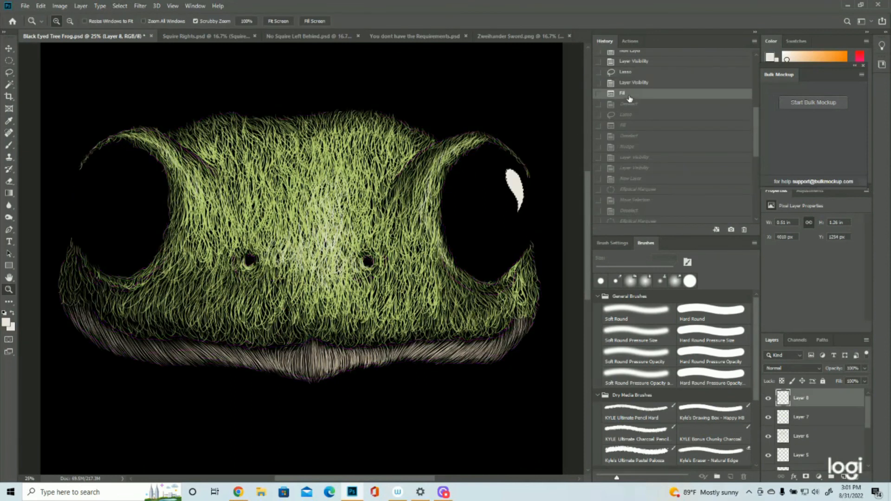
- Move the teardrop selection to the upper inner part of the left eye, fill it with off-white, and deselect
click(9, 73)
drag(514, 186, 155, 182)
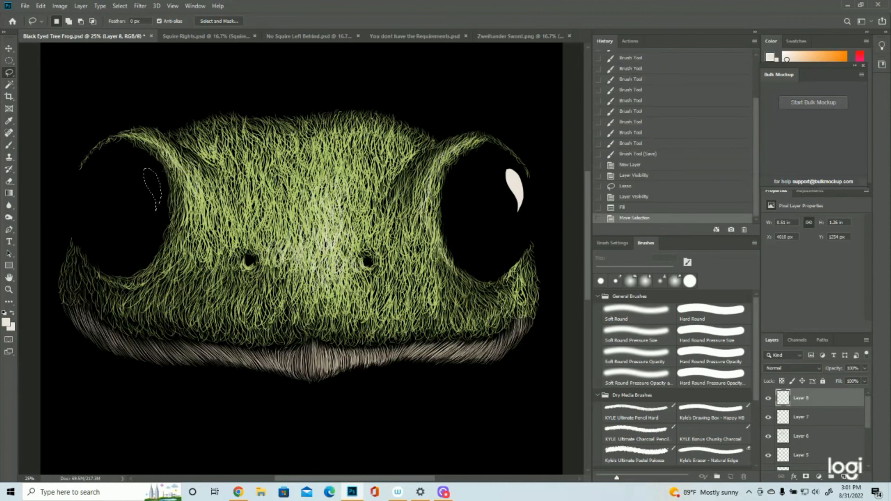
click(25, 6)
click(41, 5)
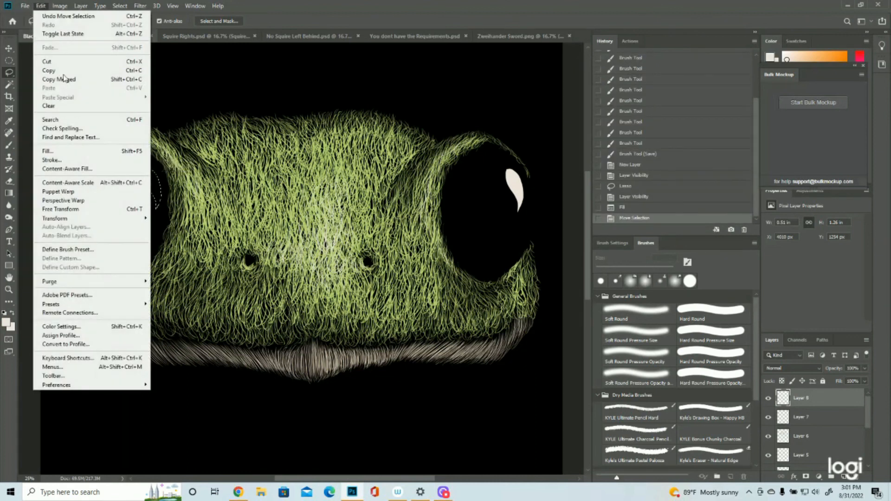
click(65, 152)
click(502, 130)
click(120, 5)
click(128, 24)
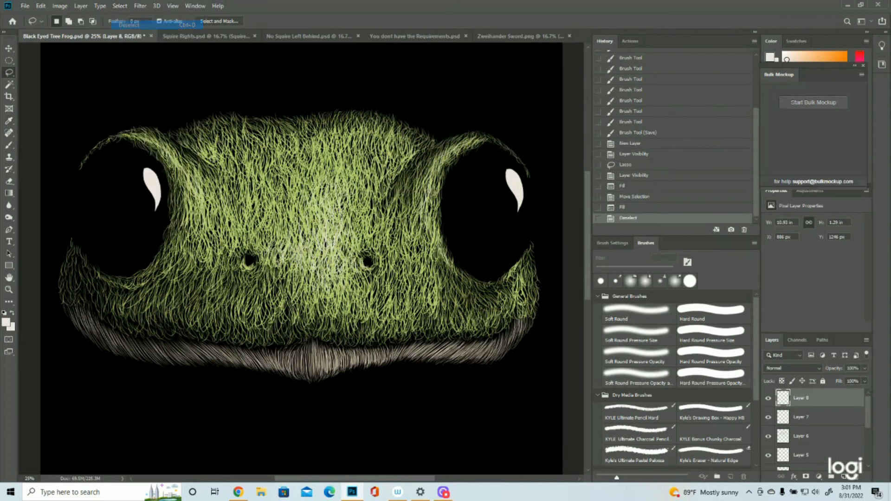
- Nudge both eye highlights on Layer 8 slightly to the left
click(8, 290)
drag(371, 244, 327, 245)
drag(342, 99, 348, 98)
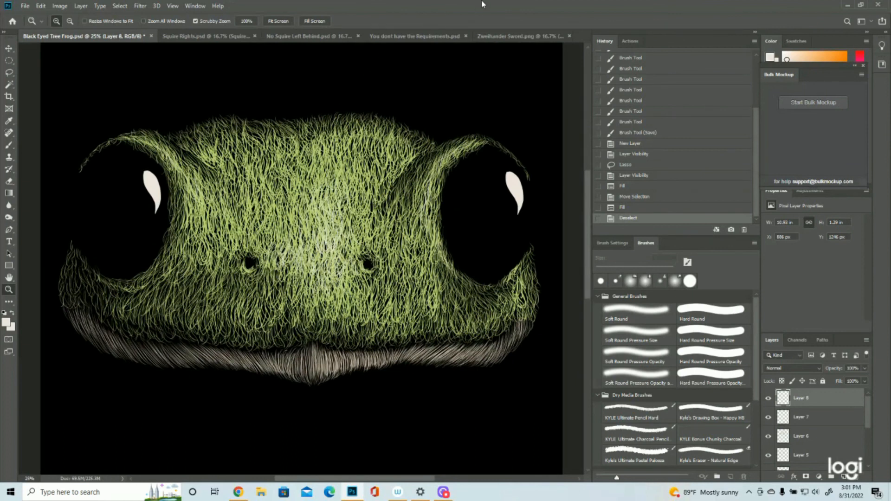
click(8, 48)
key(Left)
key(Left)
key(Left)
key(Left)
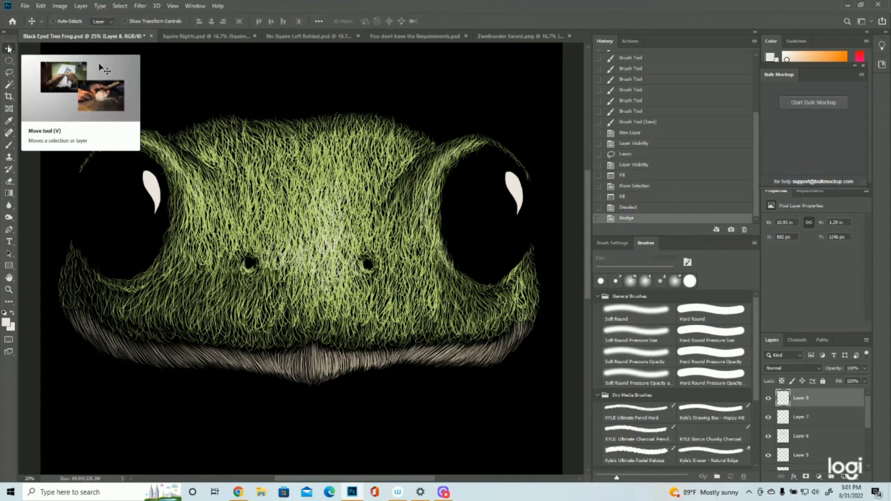
- Lasso the right eye's highlight, nudge it slightly left and down, and deselect
click(9, 72)
mouse_move(489, 176)
mouse_down()
mouse_move(504, 162)
mouse_move(532, 169)
mouse_move(541, 239)
mouse_move(494, 201)
mouse_up()
click(9, 48)
key(Left)
key(Left)
key(Left)
key(Left)
key(Left)
key(Left)
key(Left)
key(Left)
key(Down)
key(Down)
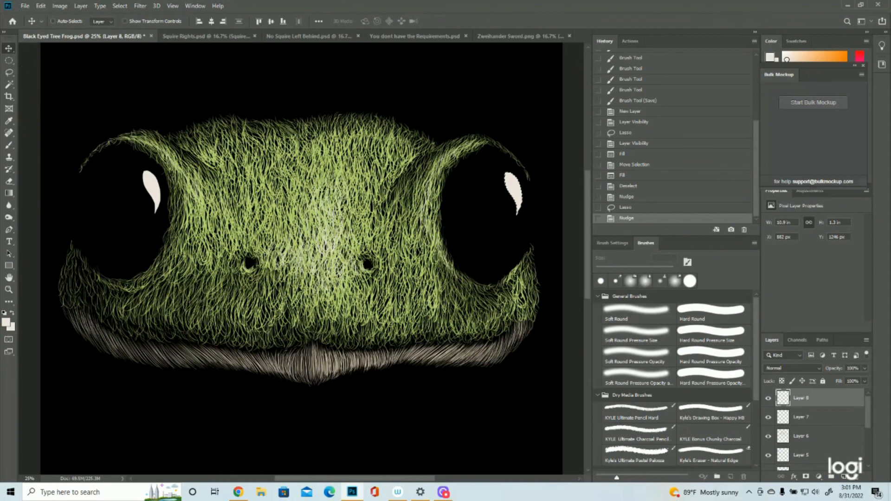
click(120, 6)
click(122, 25)
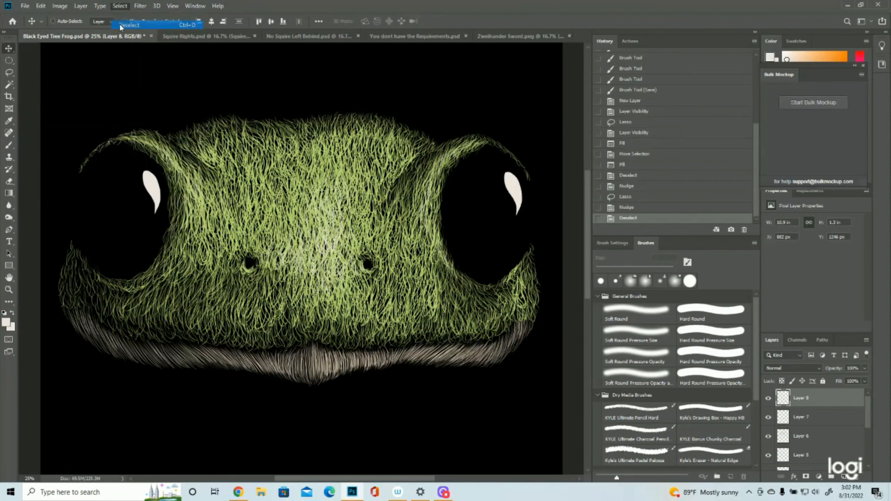
- Lasso along the inner edge of the left eye's highlight, delete that sliver to slim the teardrop, and deselect
click(8, 72)
scroll(549, 367, up, 1)
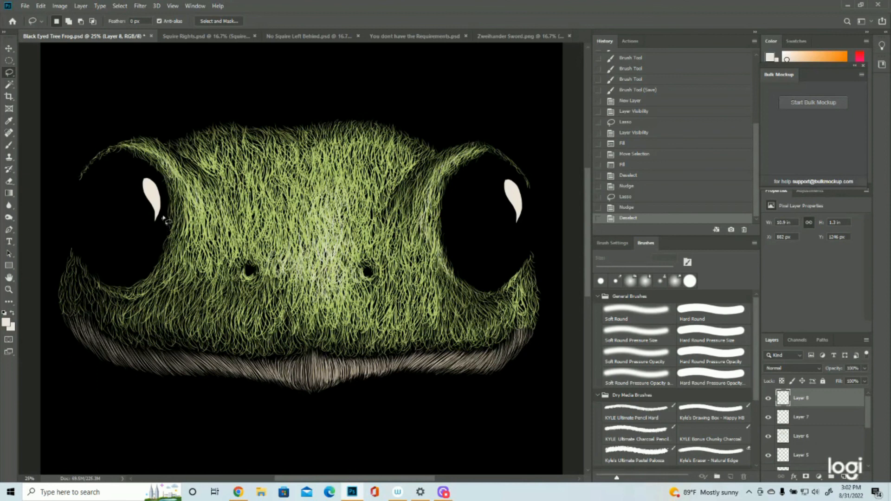
mouse_move(160, 212)
mouse_down()
mouse_move(144, 178)
mouse_move(156, 169)
mouse_move(166, 214)
mouse_up()
key(Delete)
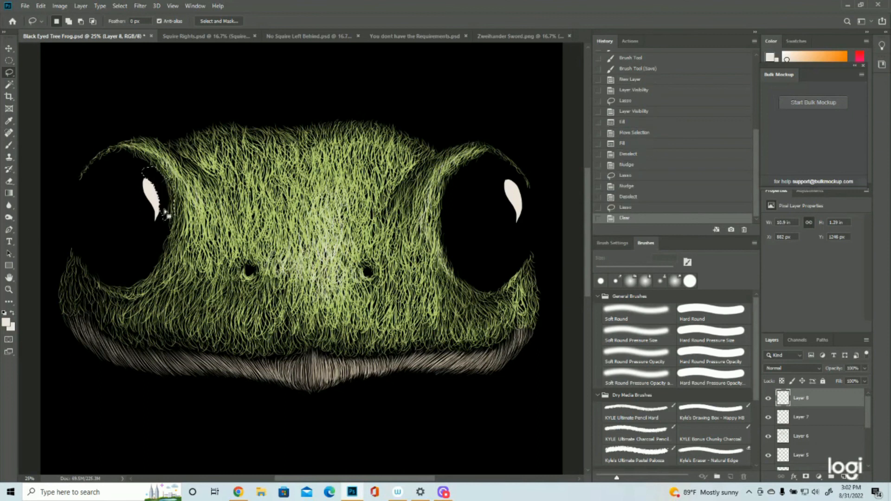
key(ctrl+d)
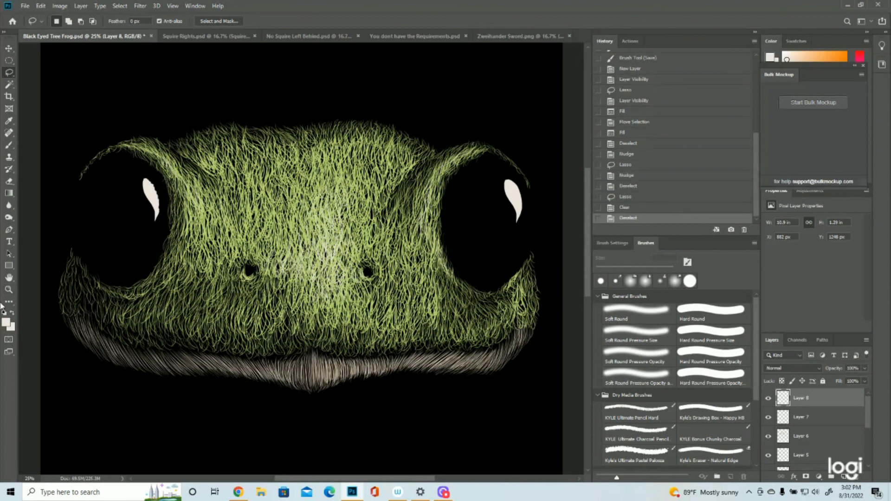
click(9, 289)
scroll(262, 263, down, 5)
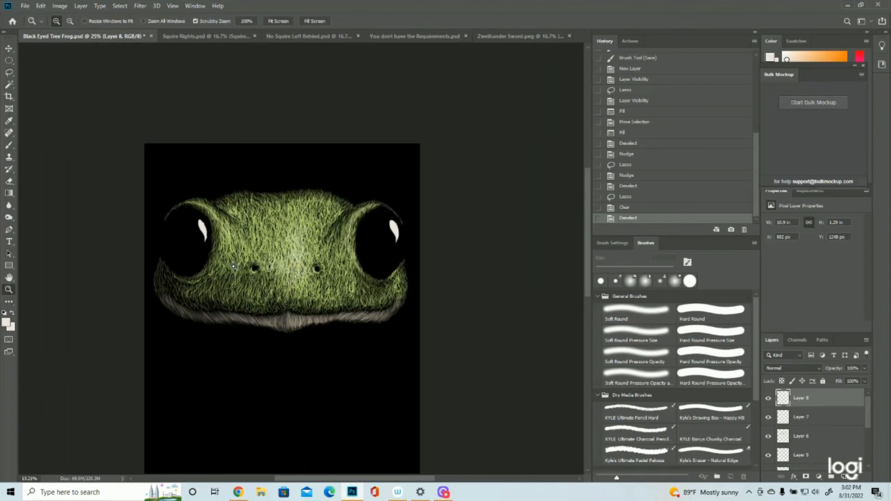
scroll(301, 179, up, 2)
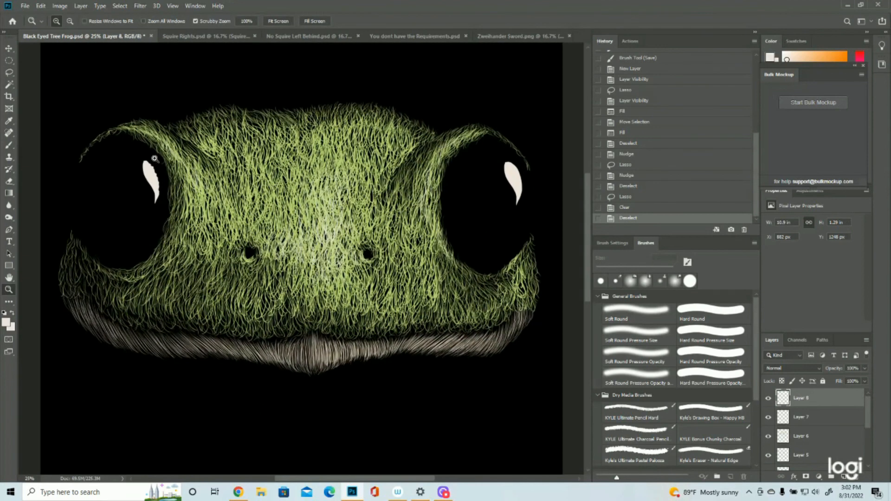